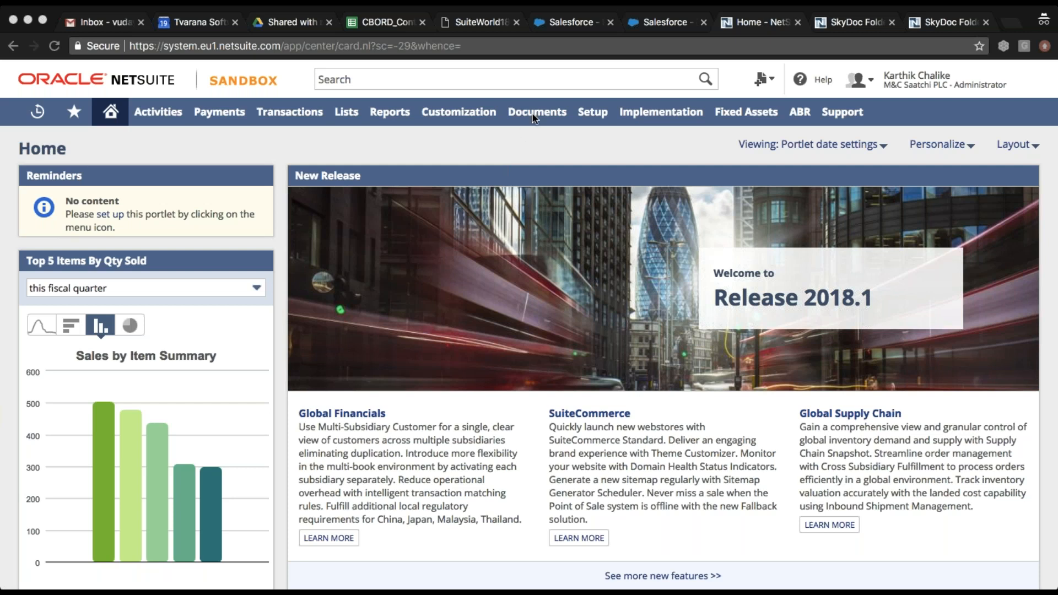
Step: Locate the SkyDoc Folder List entry among the document options and bring up the open SkyDoc Folders List page
{"action": "left_click", "coordinate": [531, 132]}
{"action": "mouse_move", "coordinate": [538, 119]}
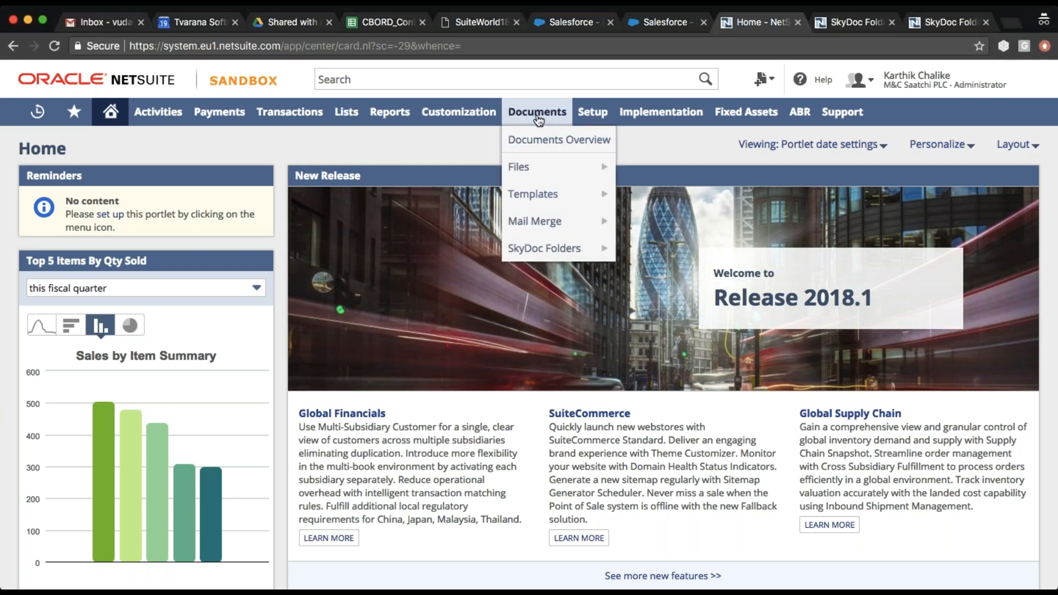
{"action": "mouse_move", "coordinate": [543, 251]}
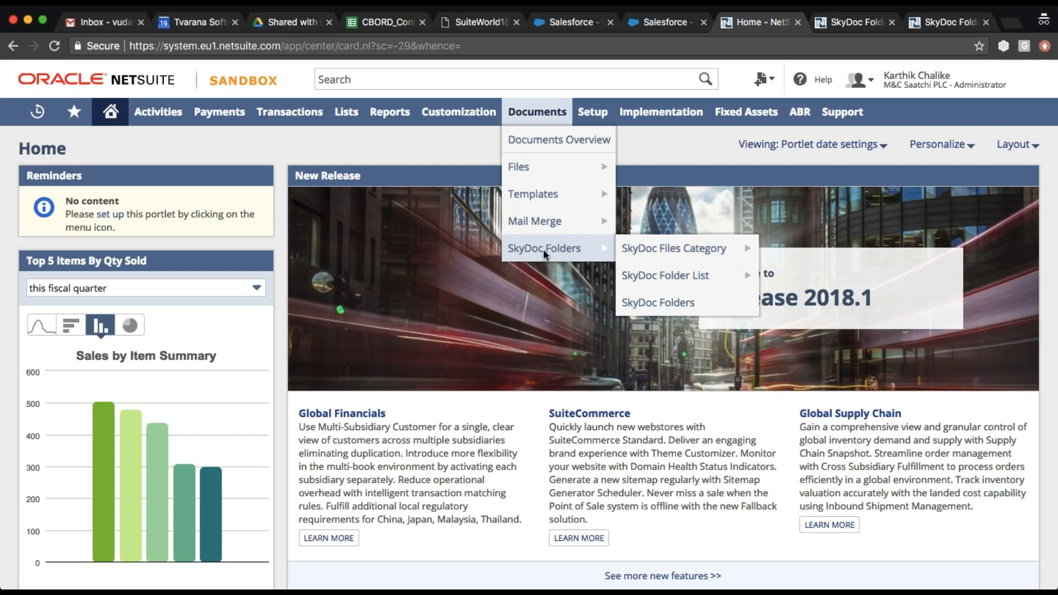
{"action": "mouse_move", "coordinate": [631, 273]}
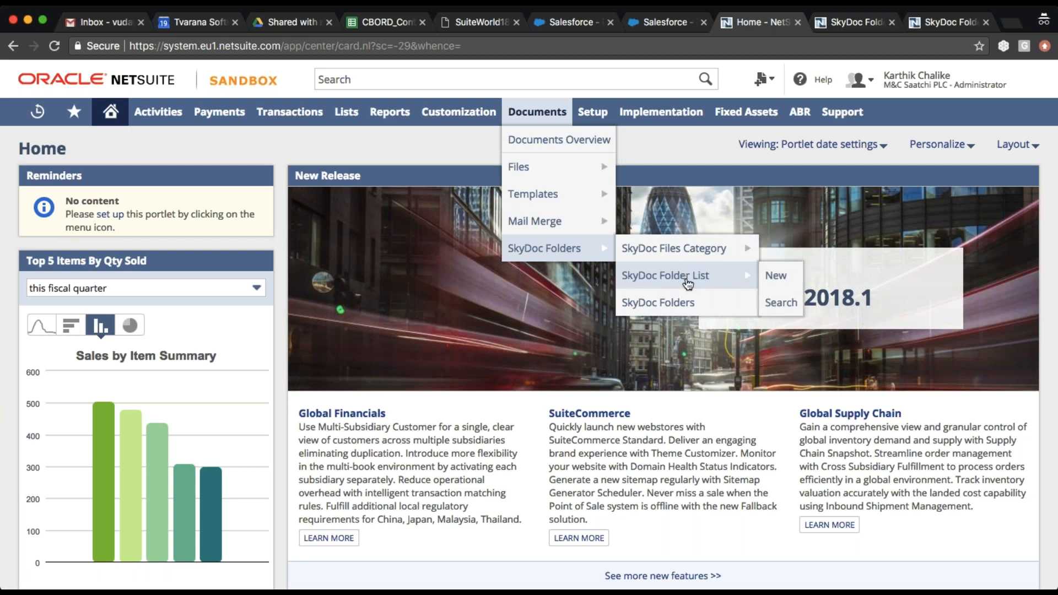
{"action": "left_click", "coordinate": [944, 23]}
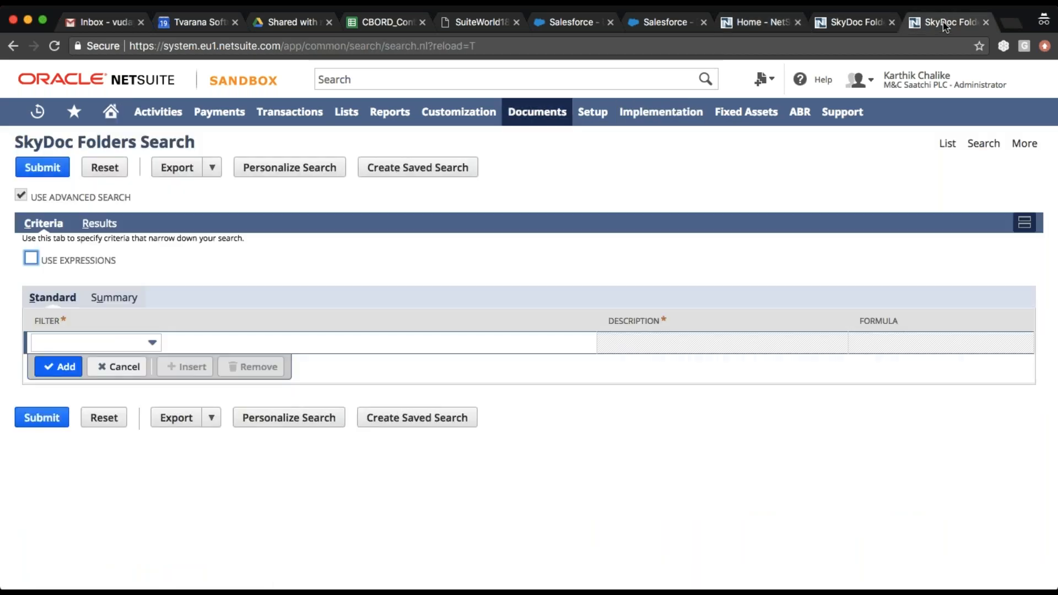
{"action": "left_click", "coordinate": [852, 25]}
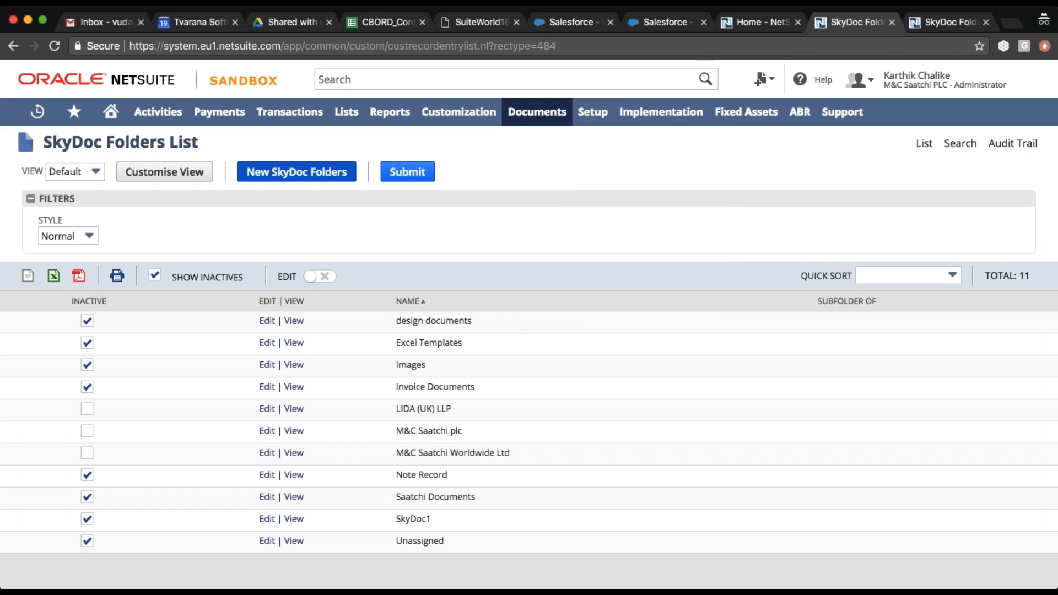
Step: Create a new SkyDoc folder named "SkyDoc Test" and save it
{"action": "left_click", "coordinate": [298, 171]}
{"action": "left_click", "coordinate": [283, 180]}
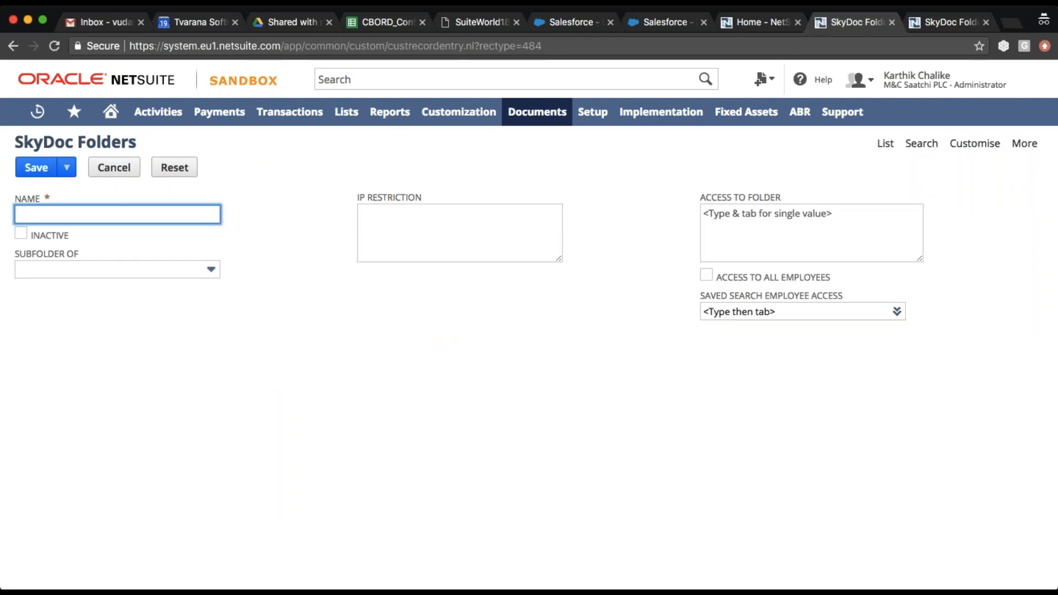
{"action": "type", "text": "SkyDoc Test"}
{"action": "left_click", "coordinate": [46, 174]}
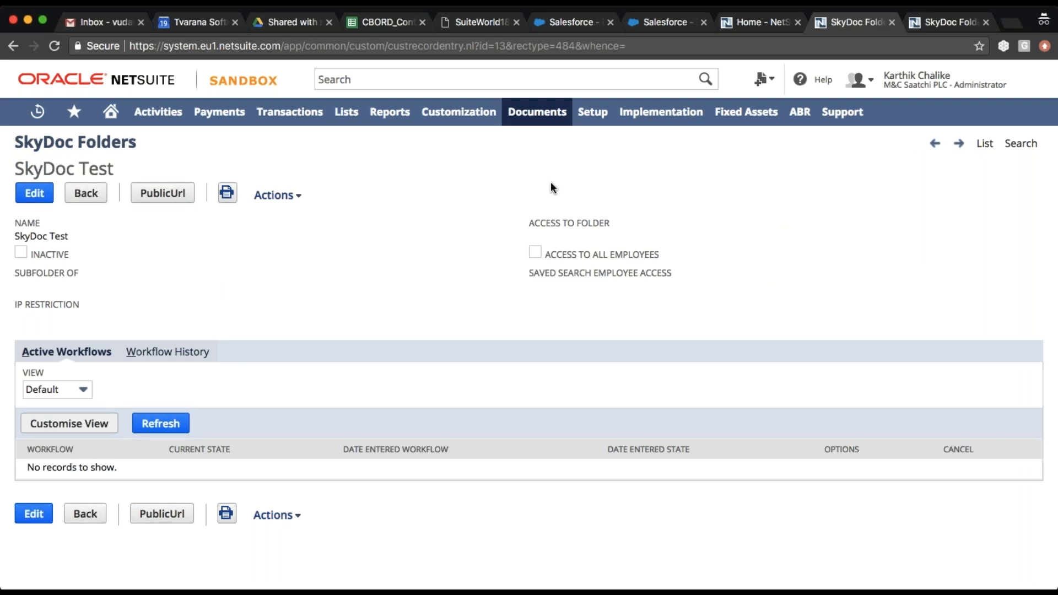
Step: Return to the SkyDoc folders list and open the SkyDoc Test folder for editing in a separate browser tab
{"action": "left_click", "coordinate": [985, 145]}
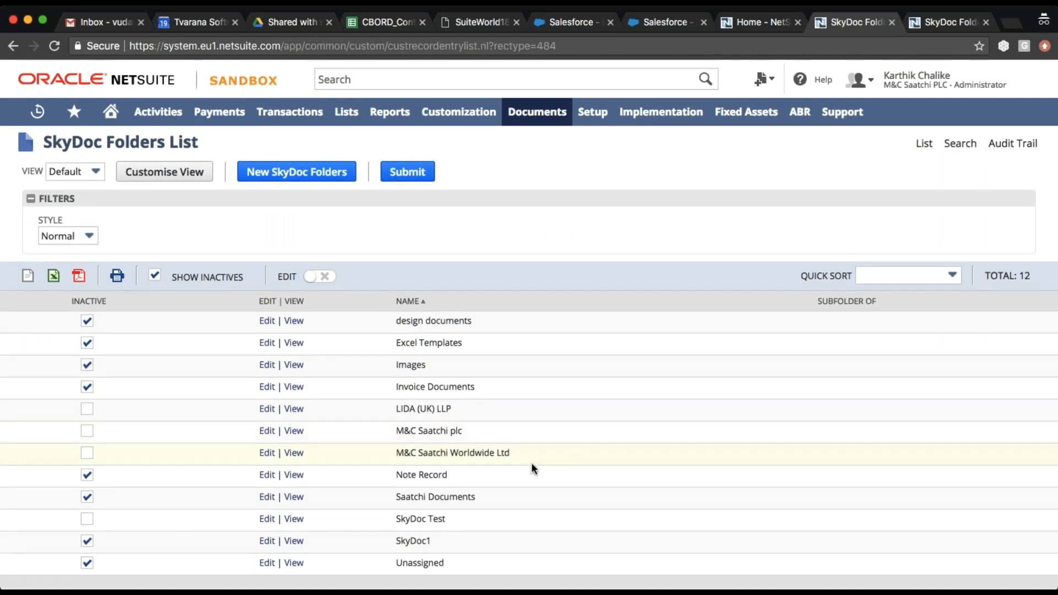
{"action": "left_click_drag", "start_coordinate": [455, 518], "coordinate": [397, 518]}
{"action": "left_click", "coordinate": [267, 520], "text": "super"}
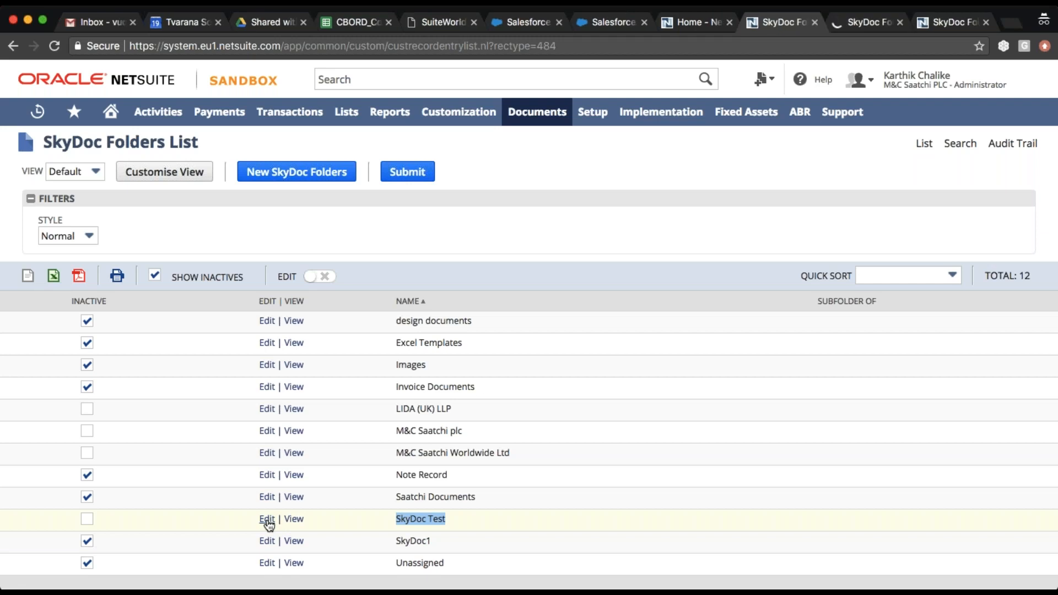
{"action": "left_click", "coordinate": [865, 23]}
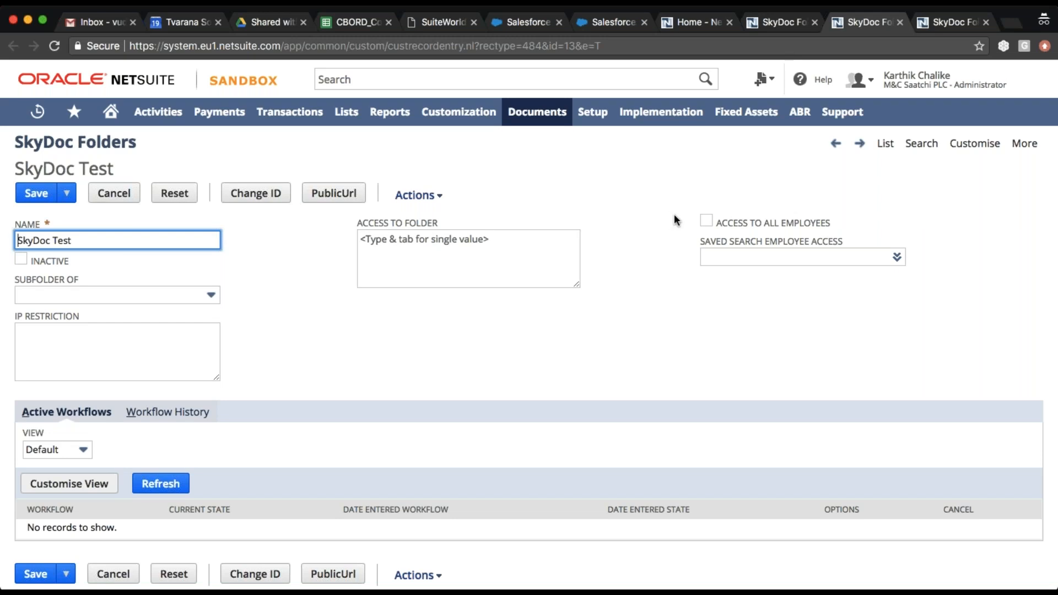
Step: Leave access to all employees off and list the range of names starting with B in the Access to Folder chooser
{"action": "left_click", "coordinate": [706, 221]}
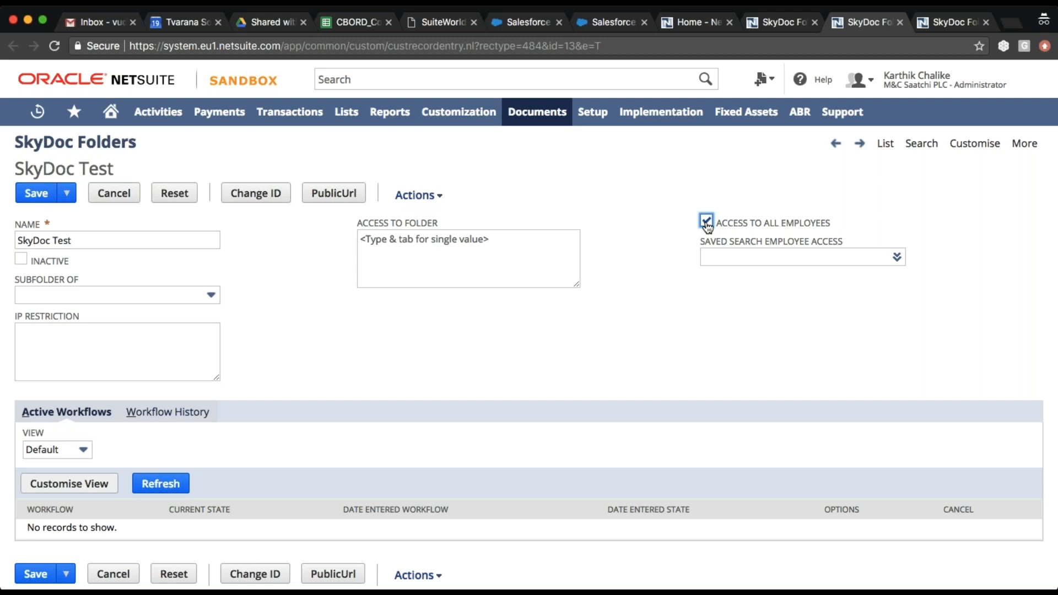
{"action": "left_click", "coordinate": [706, 222]}
{"action": "left_click", "coordinate": [598, 247]}
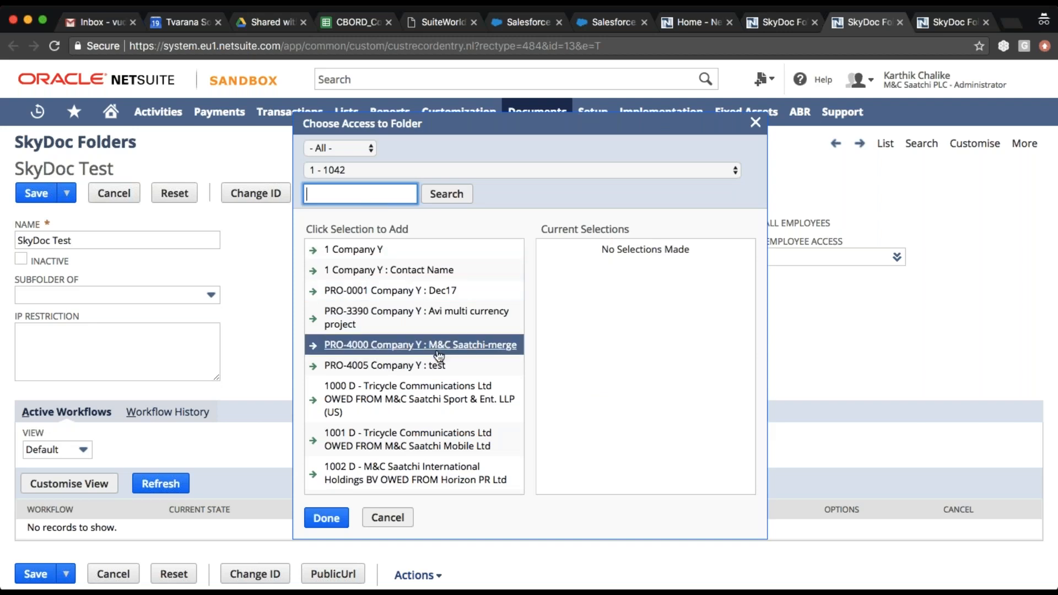
{"action": "scroll", "coordinate": [433, 396], "scroll_direction": "down", "scroll_amount": 15}
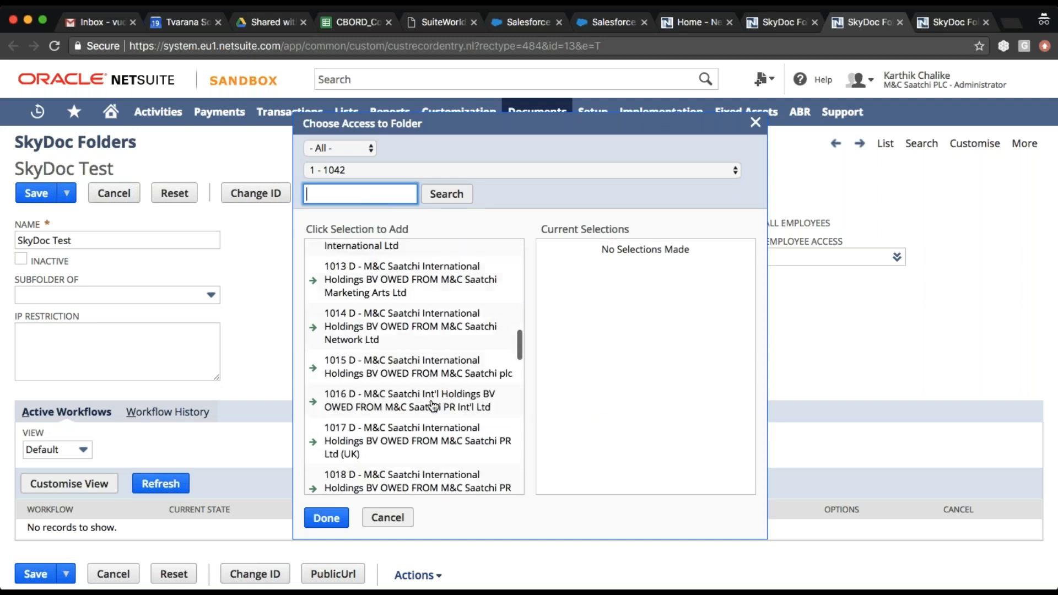
{"action": "scroll", "coordinate": [434, 406], "scroll_direction": "down", "scroll_amount": 10}
{"action": "scroll", "coordinate": [433, 406], "scroll_direction": "up", "scroll_amount": 10}
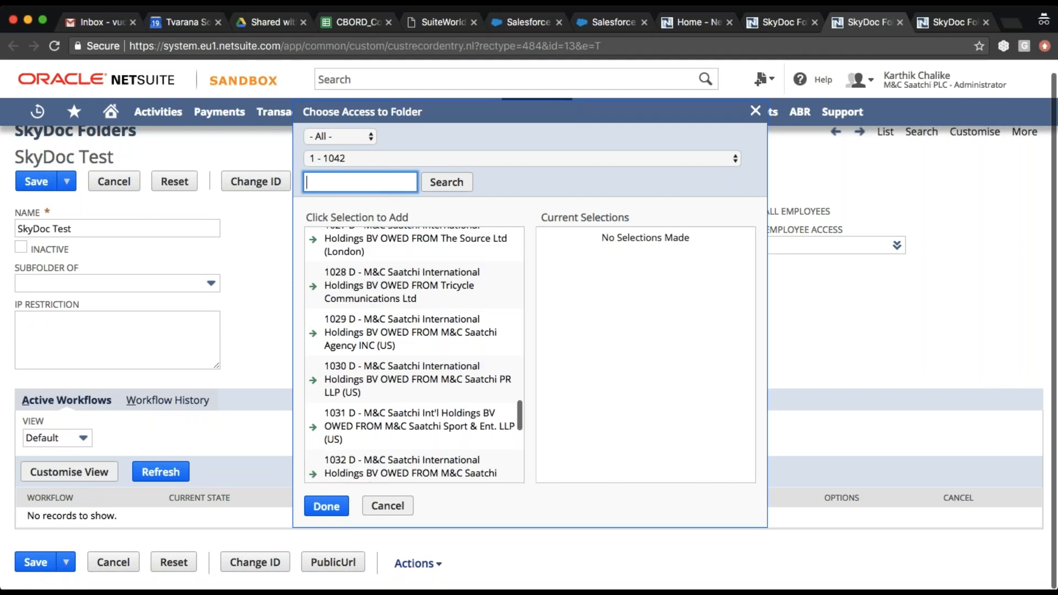
{"action": "scroll", "coordinate": [433, 406], "scroll_direction": "up", "scroll_amount": 15}
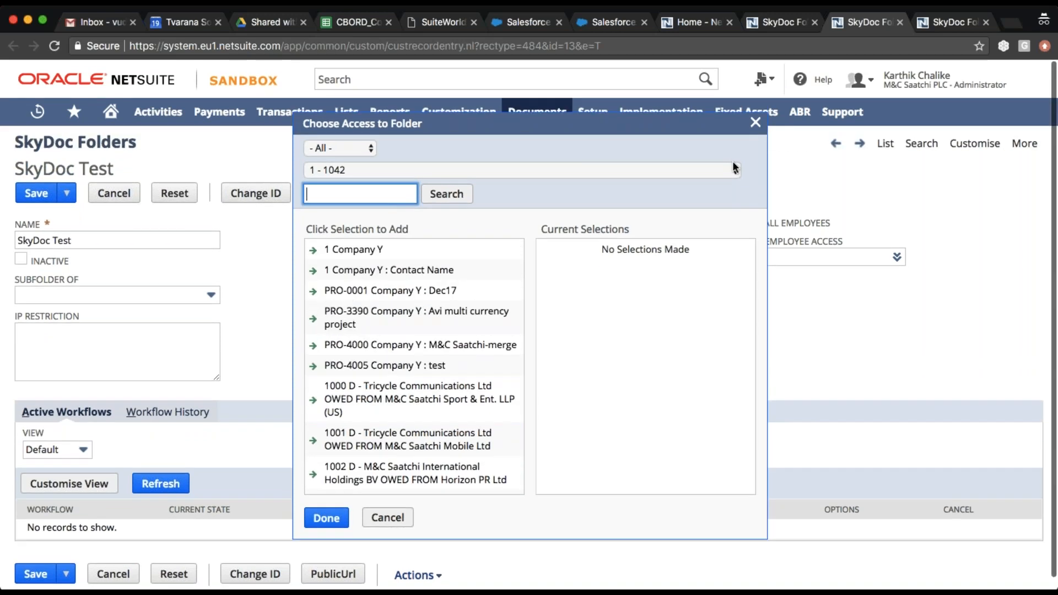
{"action": "left_click", "coordinate": [735, 172]}
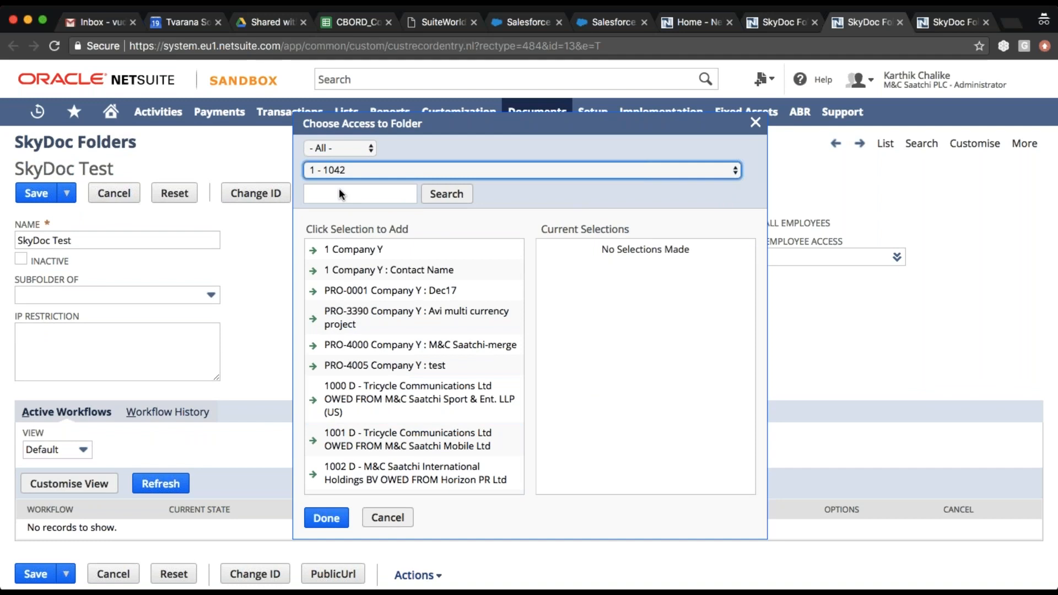
{"action": "key", "text": "b"}
{"action": "left_click", "coordinate": [447, 194]}
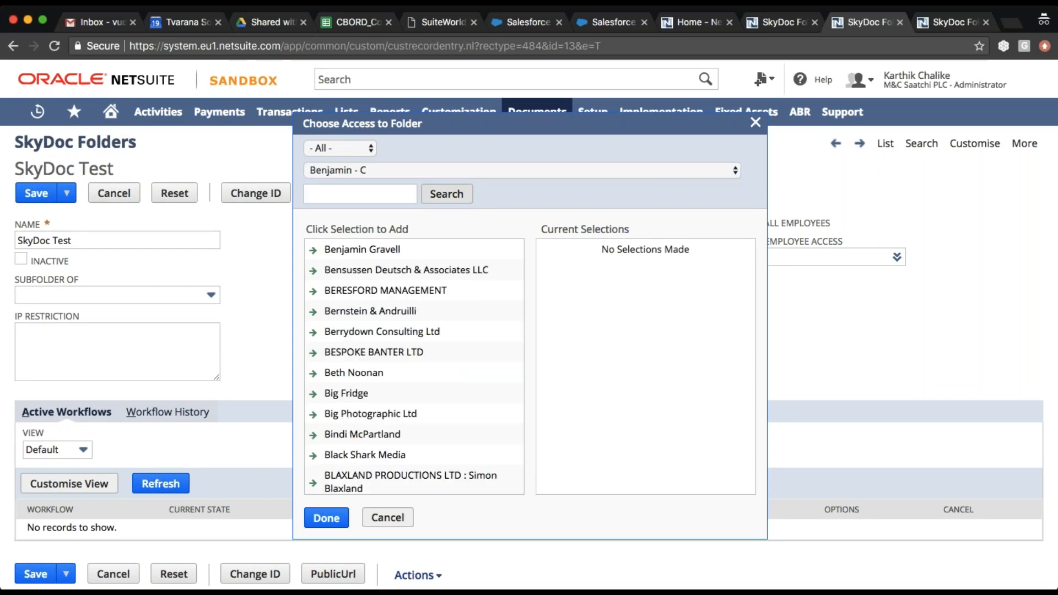
{"action": "left_click", "coordinate": [734, 171]}
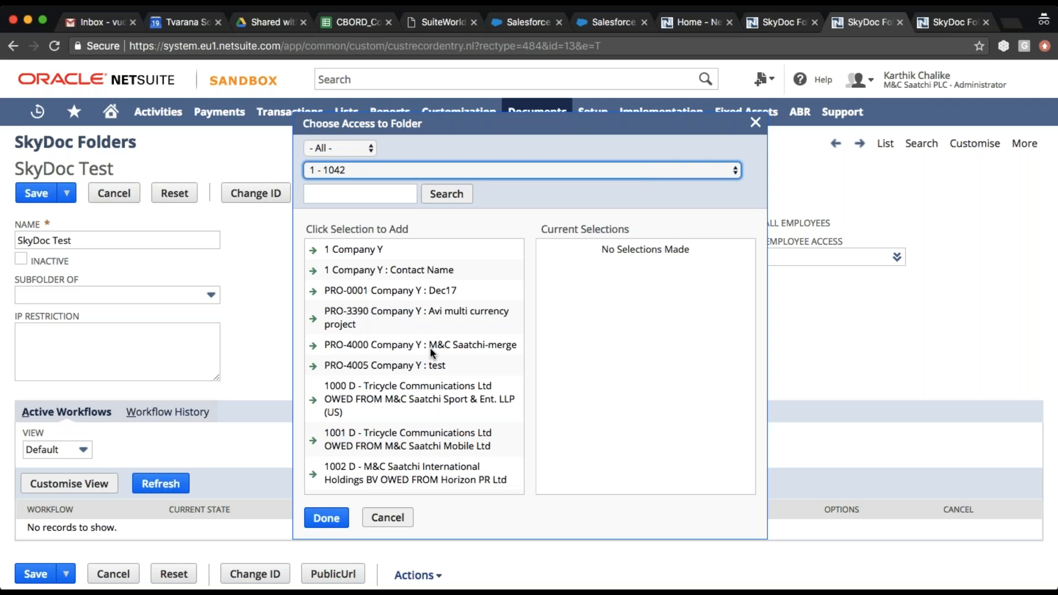
{"action": "left_click", "coordinate": [324, 158]}
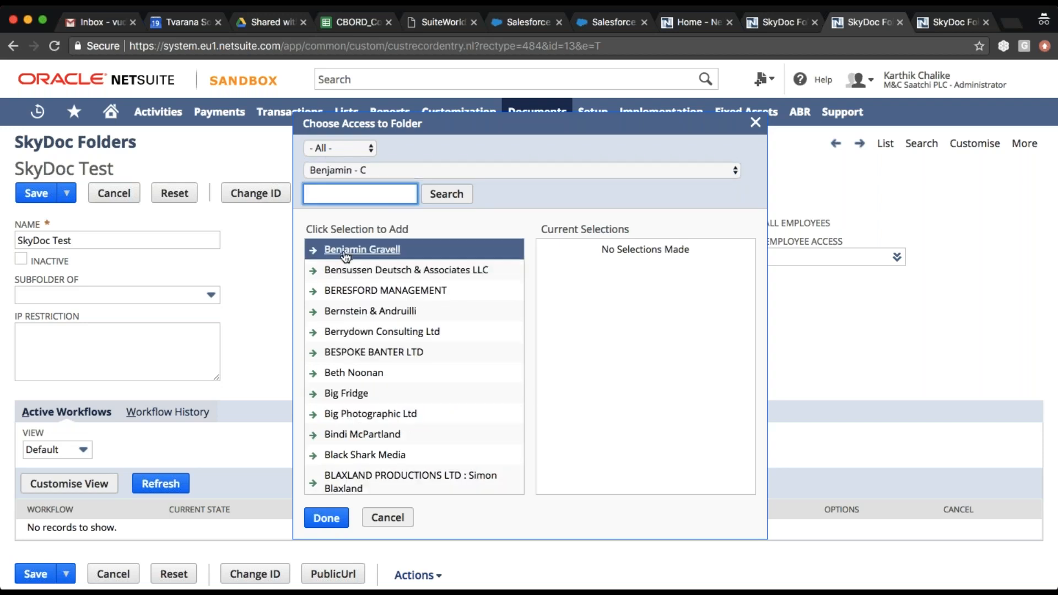
Step: Grant folder access to five chosen entries from the names starting with B, confirm the selection and save the folder
{"action": "left_click", "coordinate": [362, 249]}
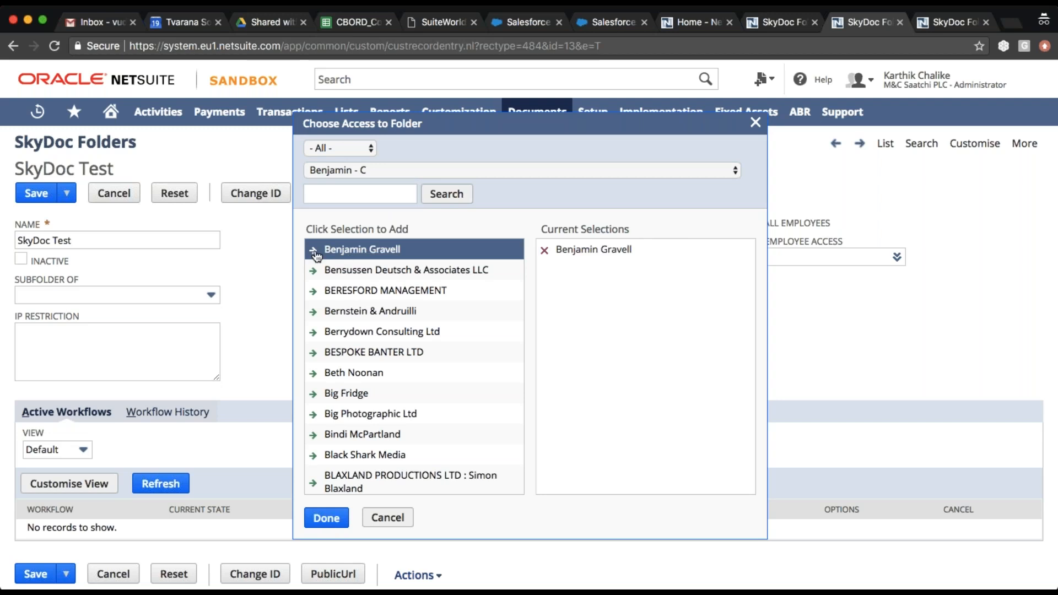
{"action": "left_click", "coordinate": [317, 376]}
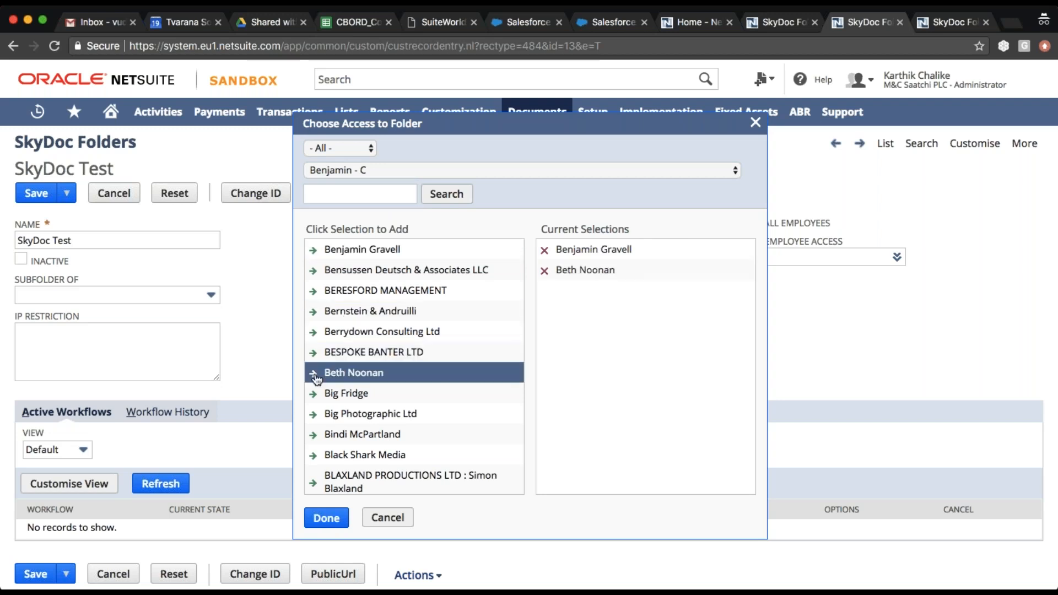
{"action": "scroll", "coordinate": [316, 379], "scroll_direction": "down", "scroll_amount": 3}
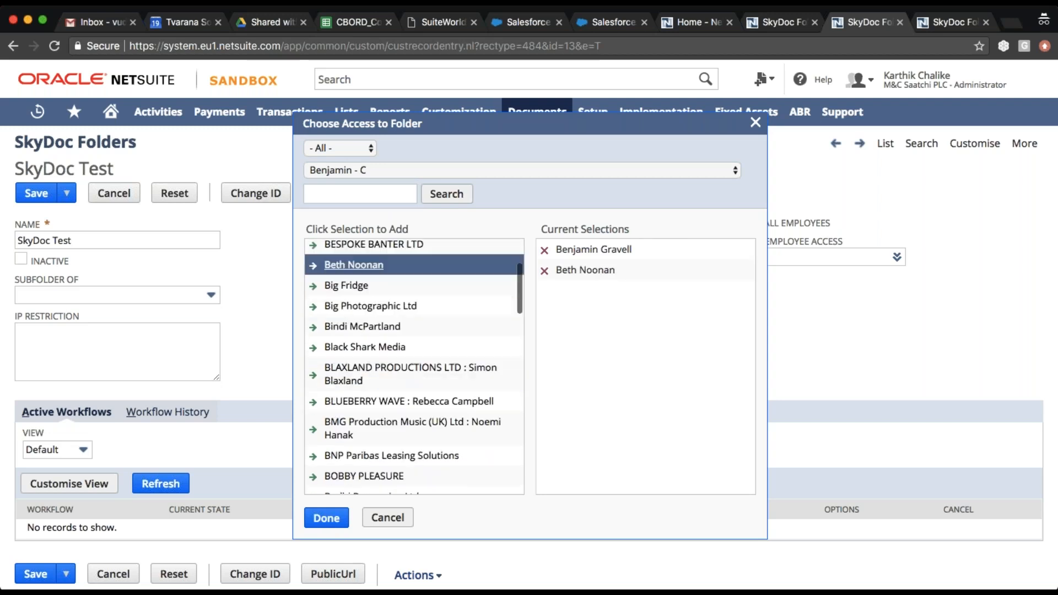
{"action": "scroll", "coordinate": [316, 363], "scroll_direction": "down", "scroll_amount": 5}
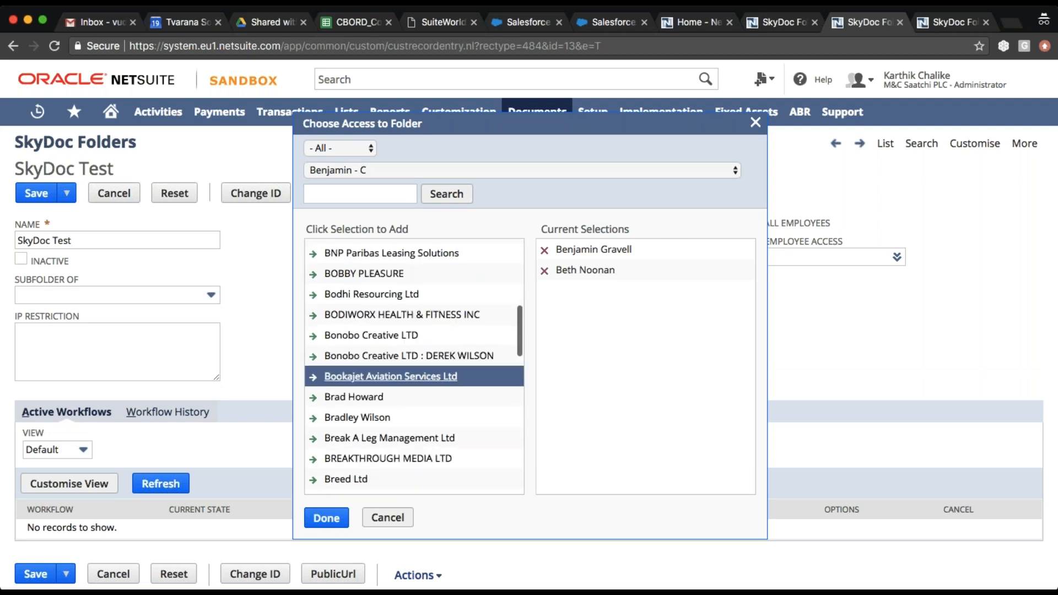
{"action": "left_click", "coordinate": [316, 397]}
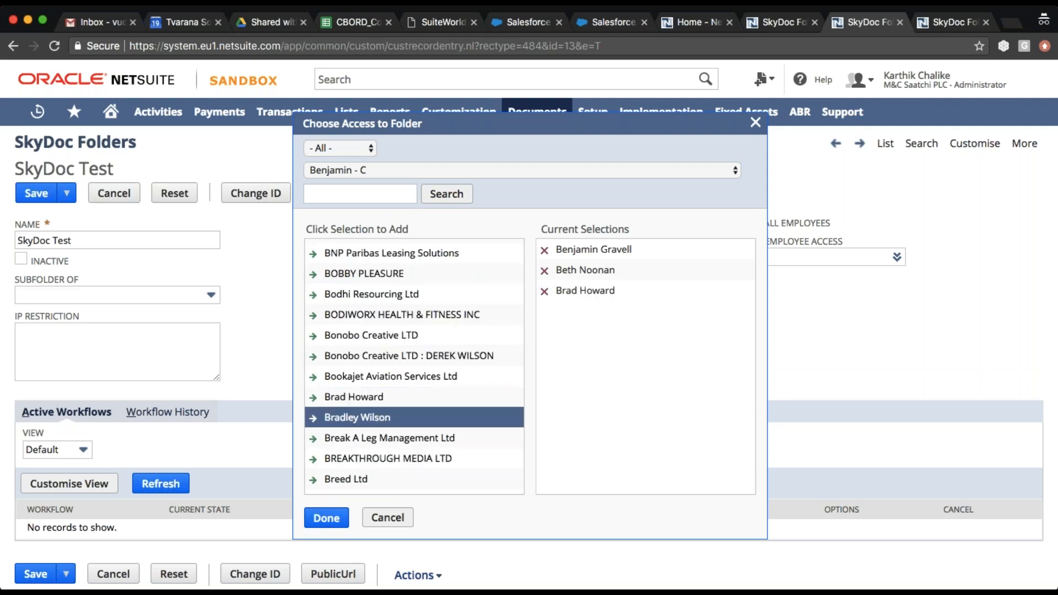
{"action": "left_click", "coordinate": [313, 419]}
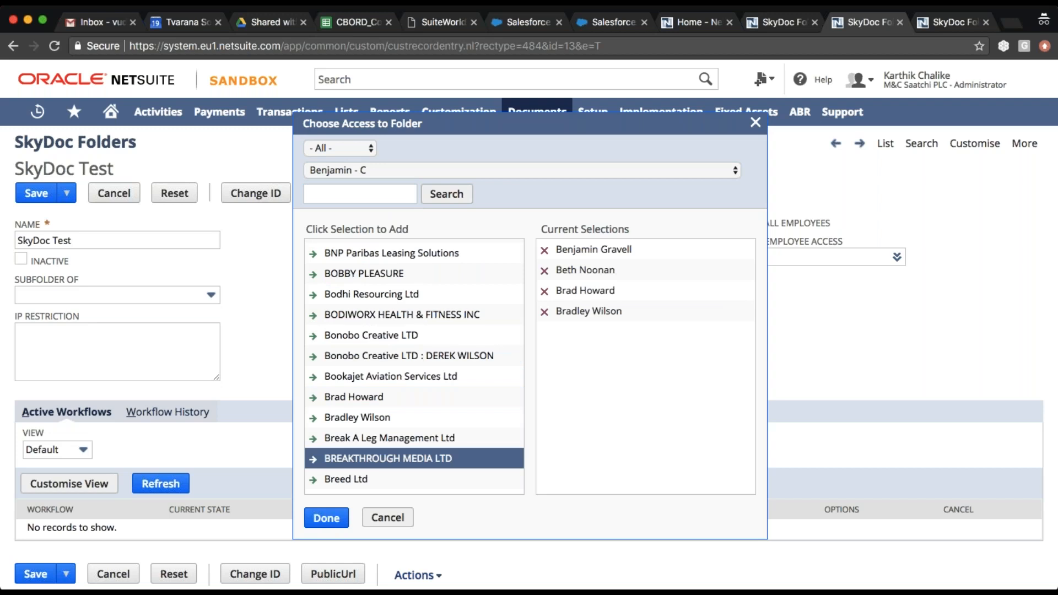
{"action": "scroll", "coordinate": [314, 372], "scroll_direction": "down", "scroll_amount": 2}
{"action": "scroll", "coordinate": [314, 366], "scroll_direction": "up", "scroll_amount": 2}
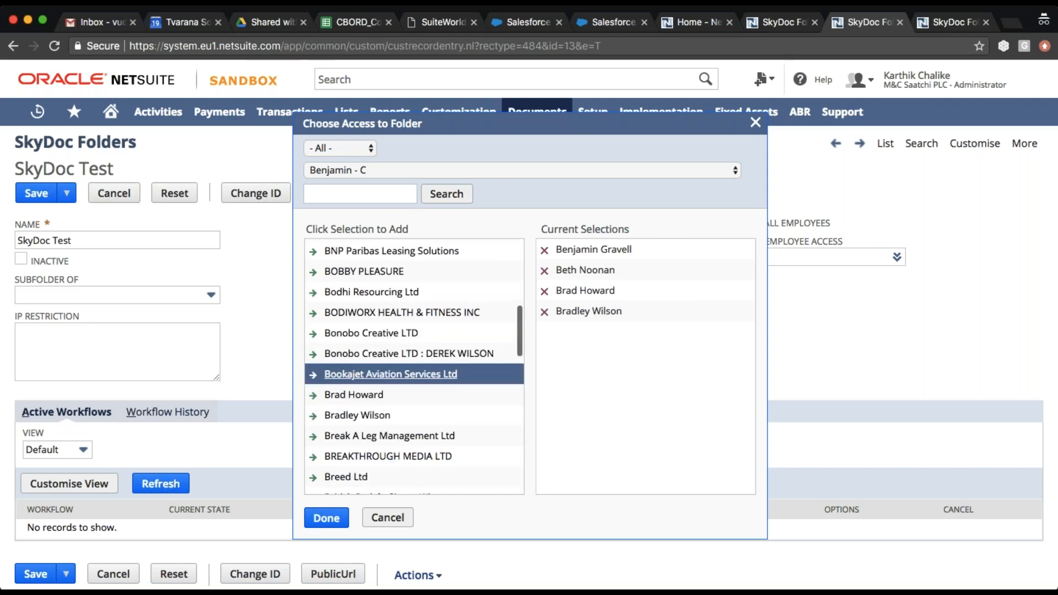
{"action": "left_click", "coordinate": [316, 274]}
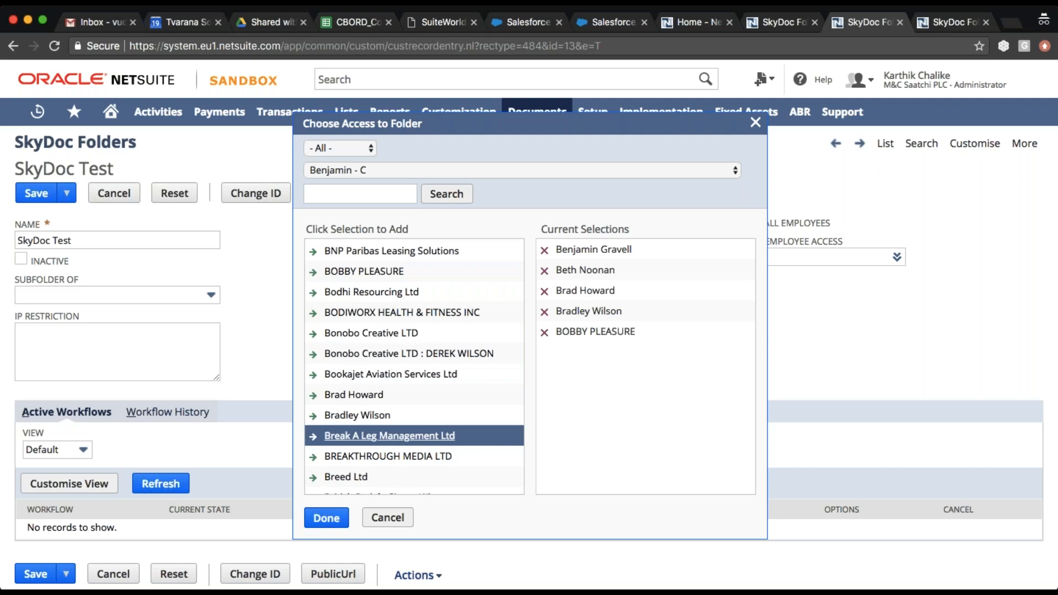
{"action": "left_click", "coordinate": [326, 518]}
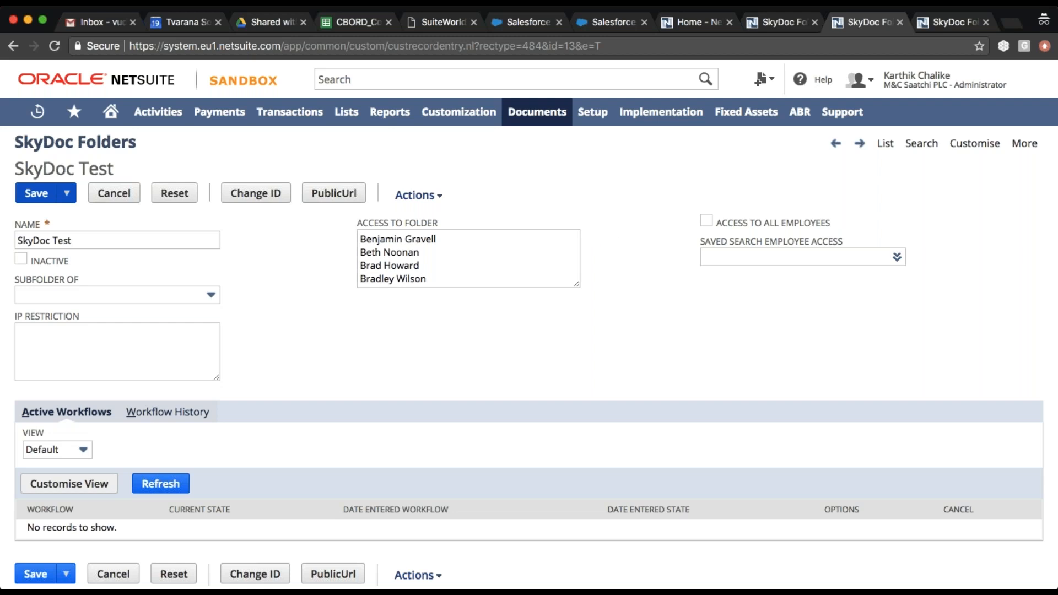
{"action": "left_click", "coordinate": [33, 199]}
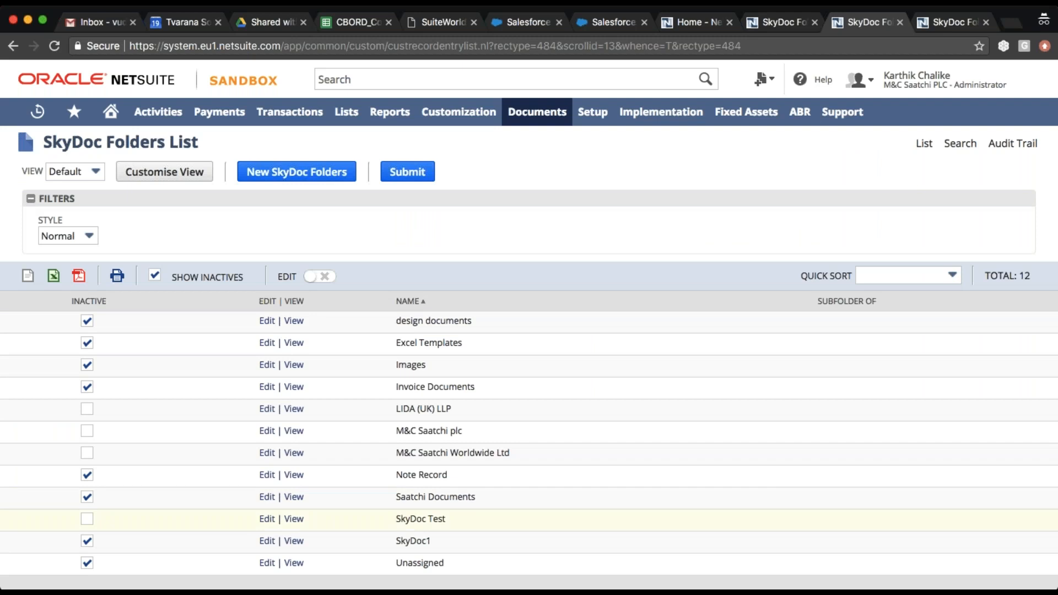
Step: Open the SkyDoc Test folder from the SkyDoc folders list and put its record into edit mode
{"action": "left_click", "coordinate": [295, 521]}
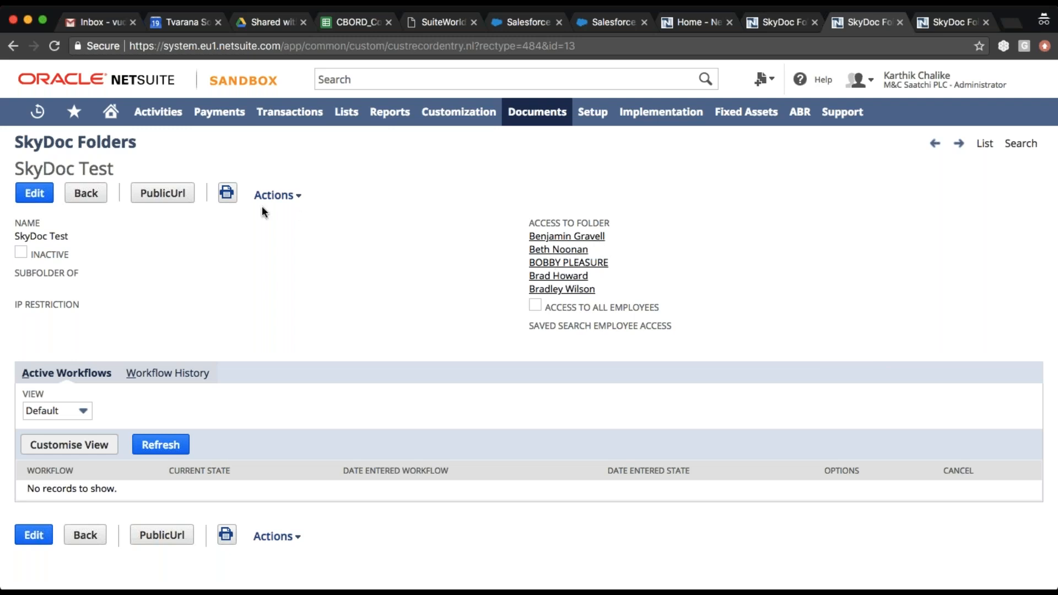
{"action": "left_click", "coordinate": [34, 193]}
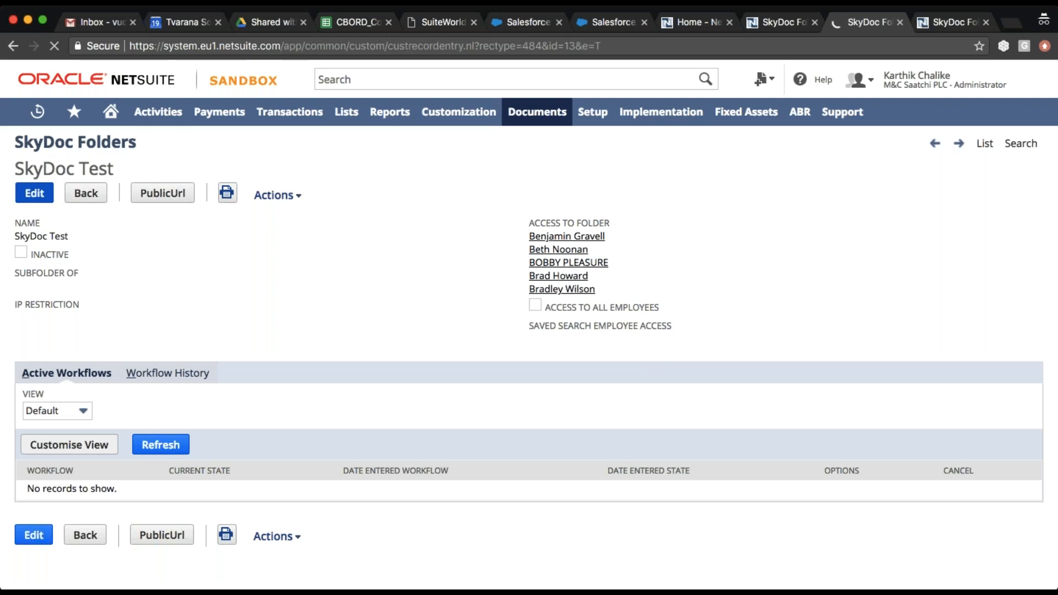
{"action": "mouse_move", "coordinate": [459, 246]}
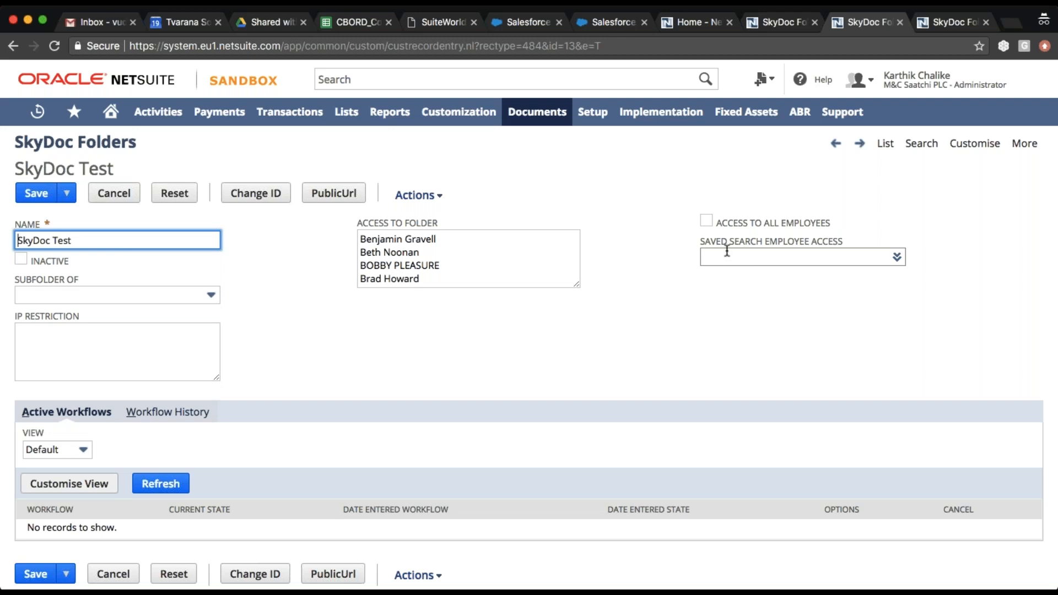
Step: Remove all five people from the Access to Folder selections and confirm the empty selection
{"action": "mouse_move", "coordinate": [593, 241]}
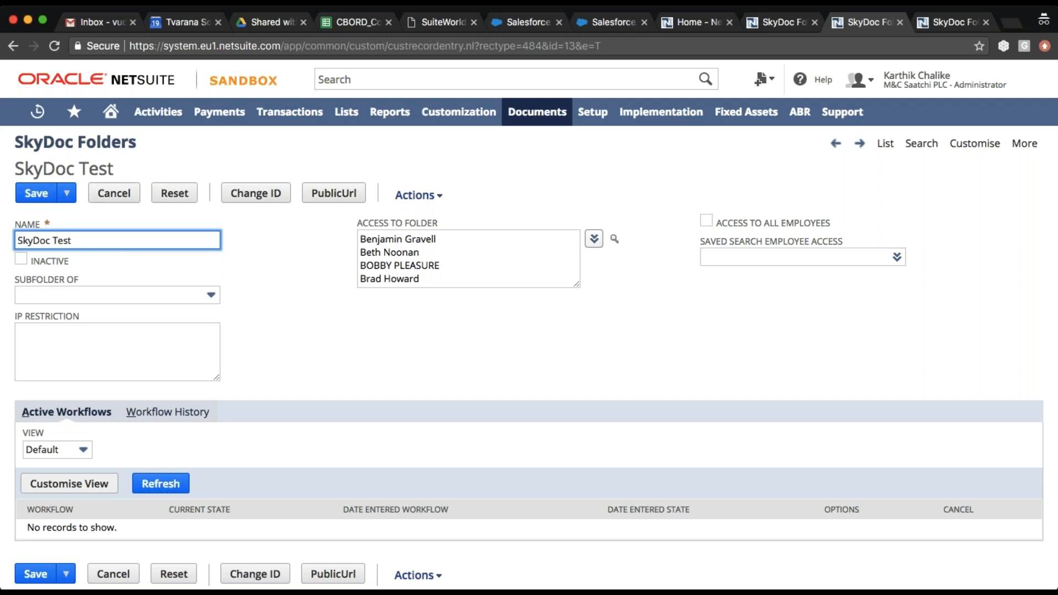
{"action": "left_click", "coordinate": [594, 241]}
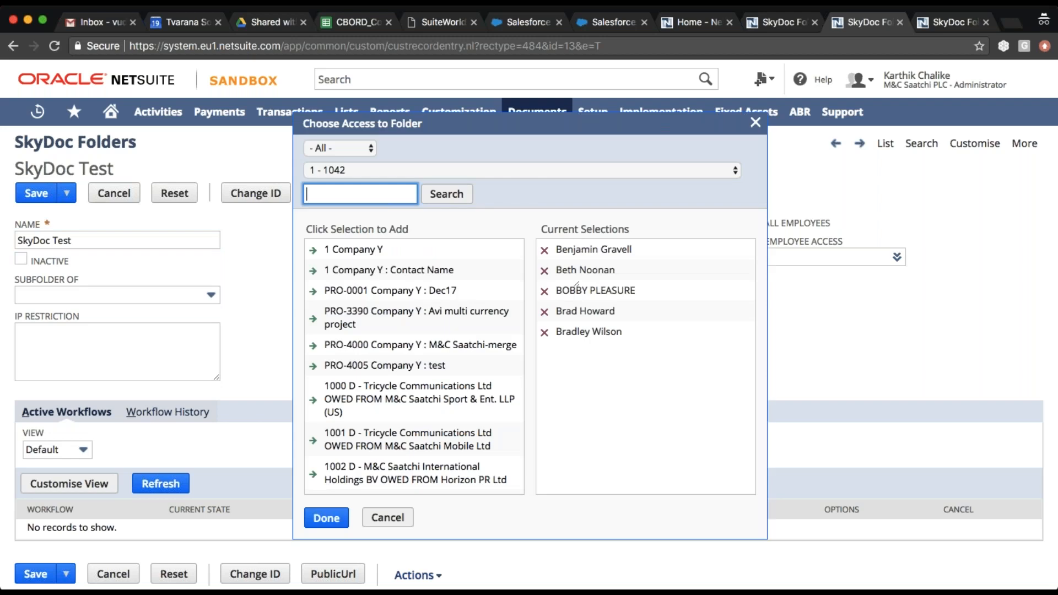
{"action": "left_click", "coordinate": [545, 253]}
{"action": "left_click", "coordinate": [545, 253]}
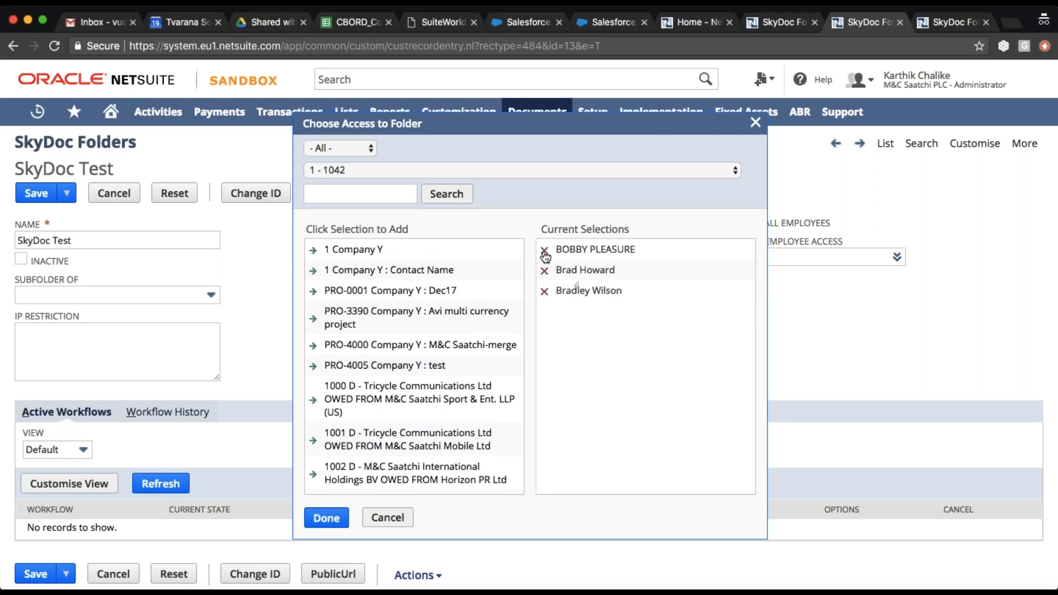
{"action": "left_click", "coordinate": [545, 252]}
{"action": "left_click", "coordinate": [545, 253]}
{"action": "left_click", "coordinate": [545, 253]}
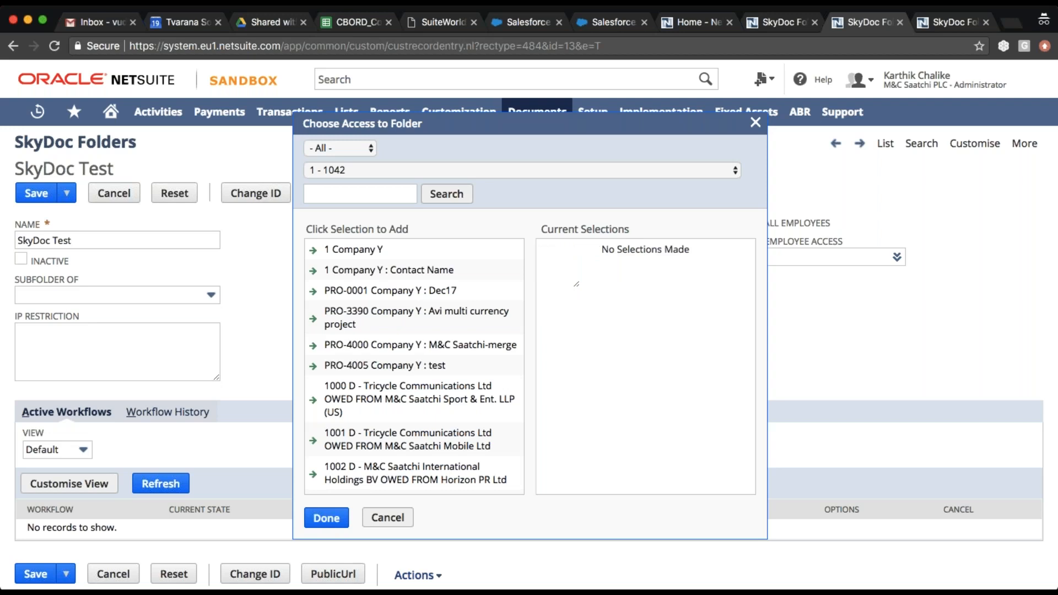
{"action": "left_click", "coordinate": [328, 518]}
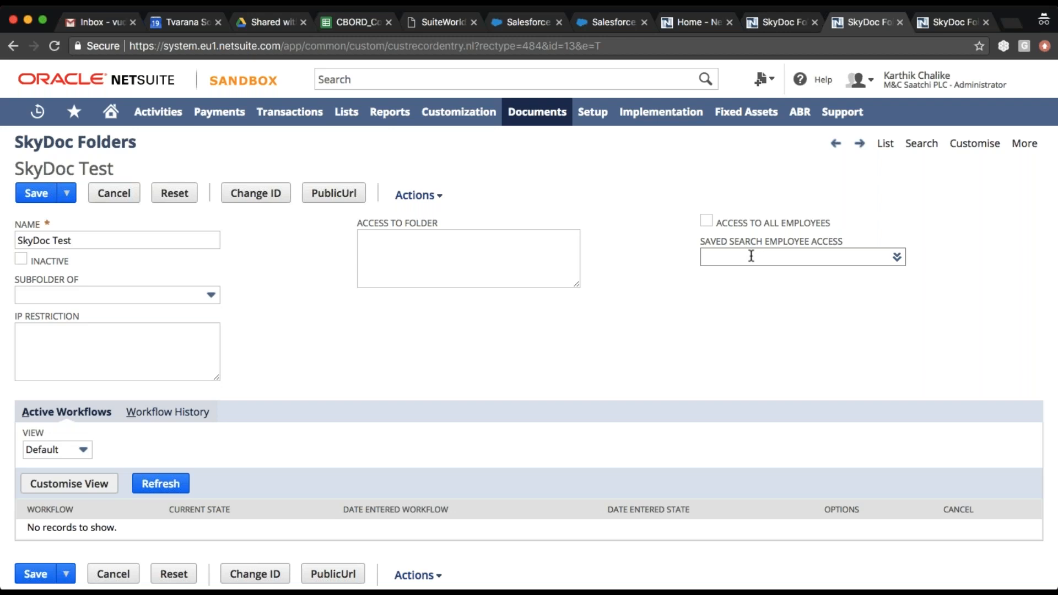
Step: Start a new saved search in a separate browser tab and close the SkyDoc Folders Search tab
{"action": "left_click", "coordinate": [945, 26]}
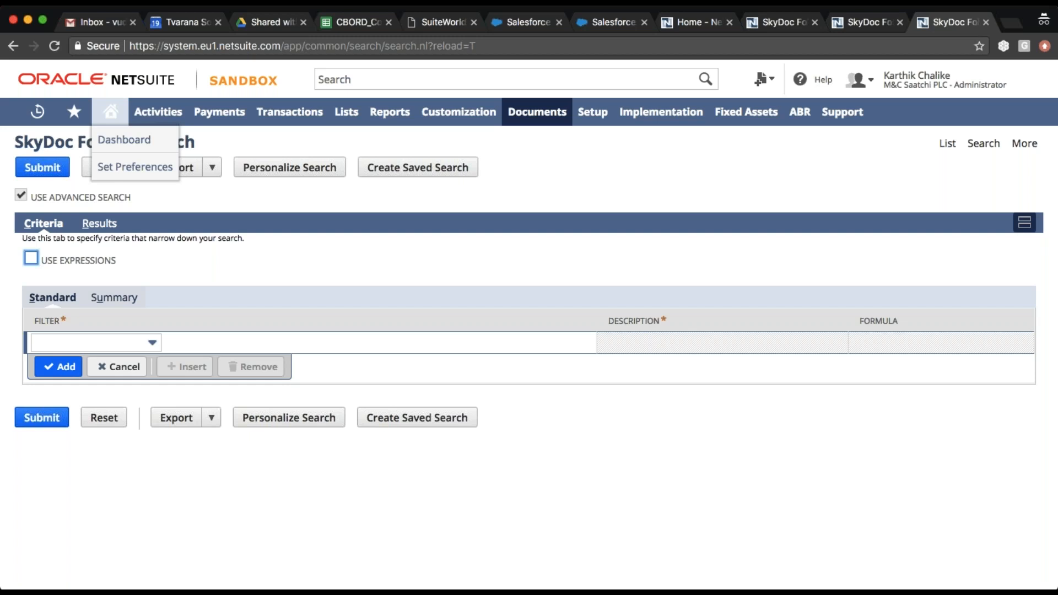
{"action": "mouse_move", "coordinate": [346, 115]}
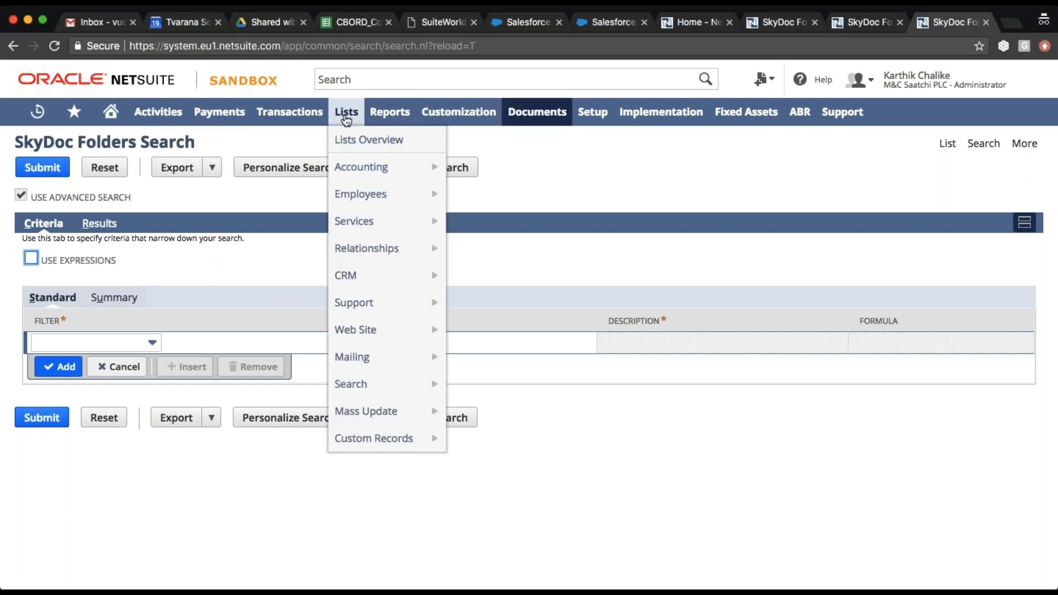
{"action": "mouse_move", "coordinate": [366, 388]}
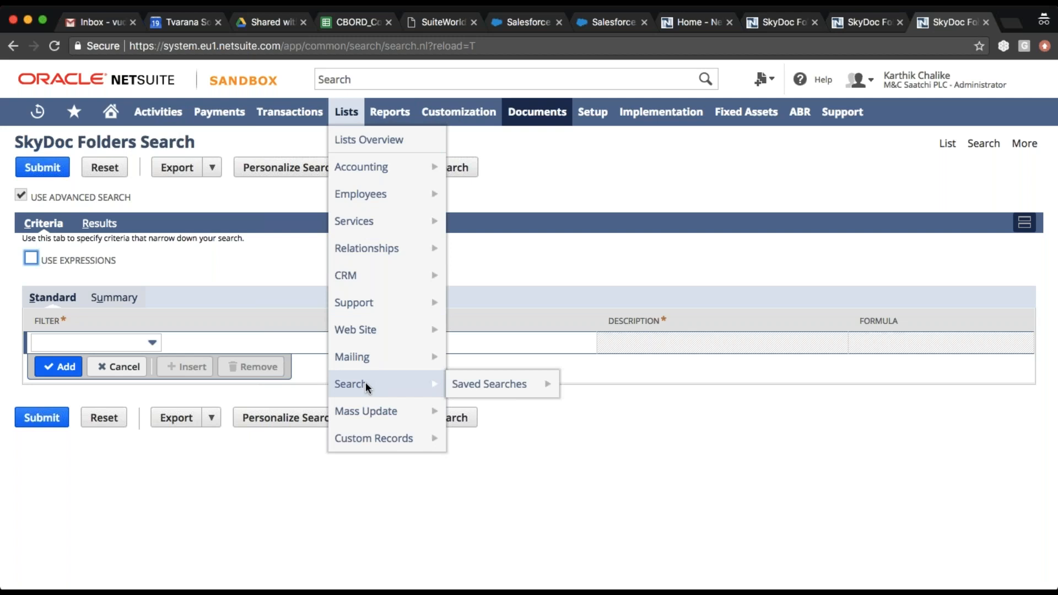
{"action": "mouse_move", "coordinate": [486, 389]}
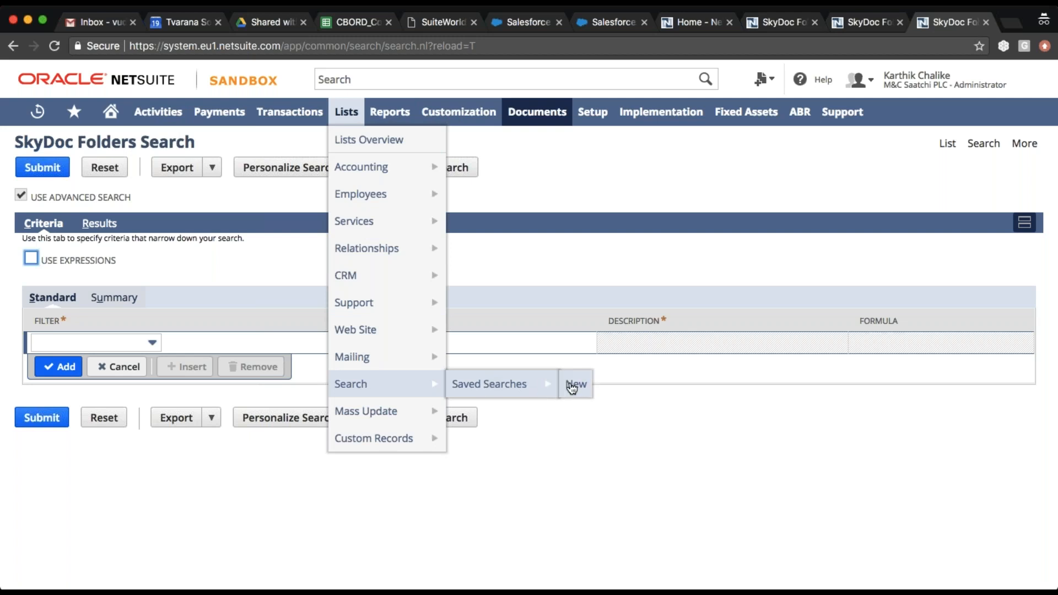
{"action": "left_click", "coordinate": [572, 386], "text": "super"}
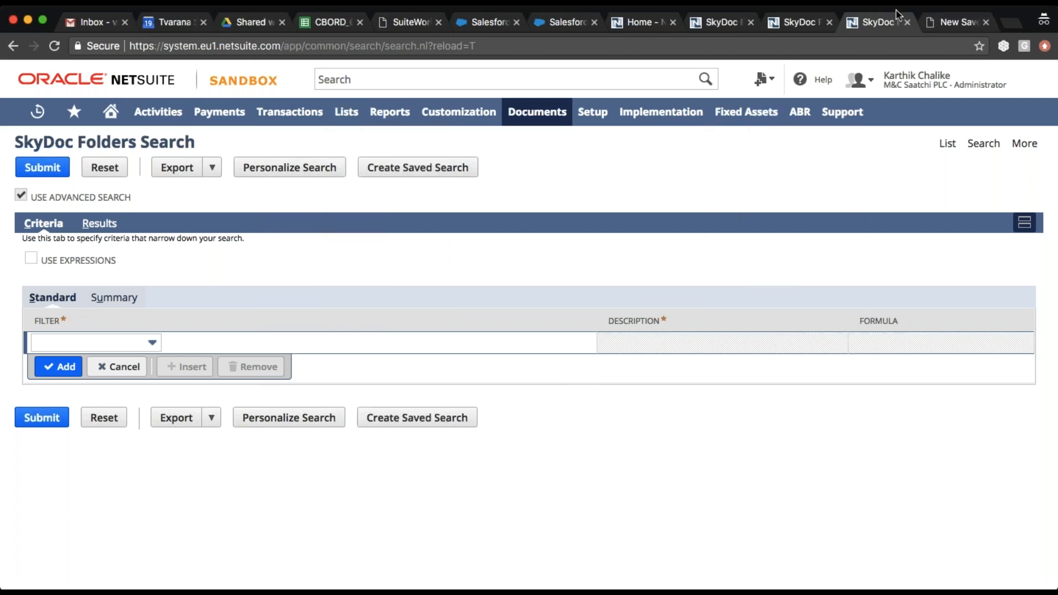
{"action": "left_click", "coordinate": [893, 23]}
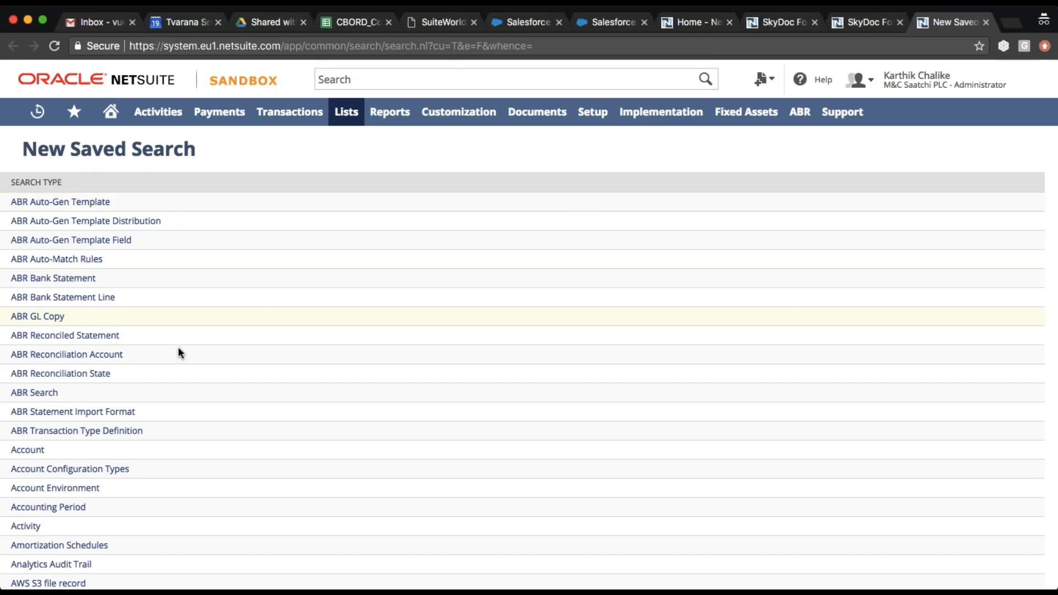
Step: Choose Employee as the search type for the new saved search
{"action": "scroll", "coordinate": [179, 359], "scroll_direction": "down", "scroll_amount": 5}
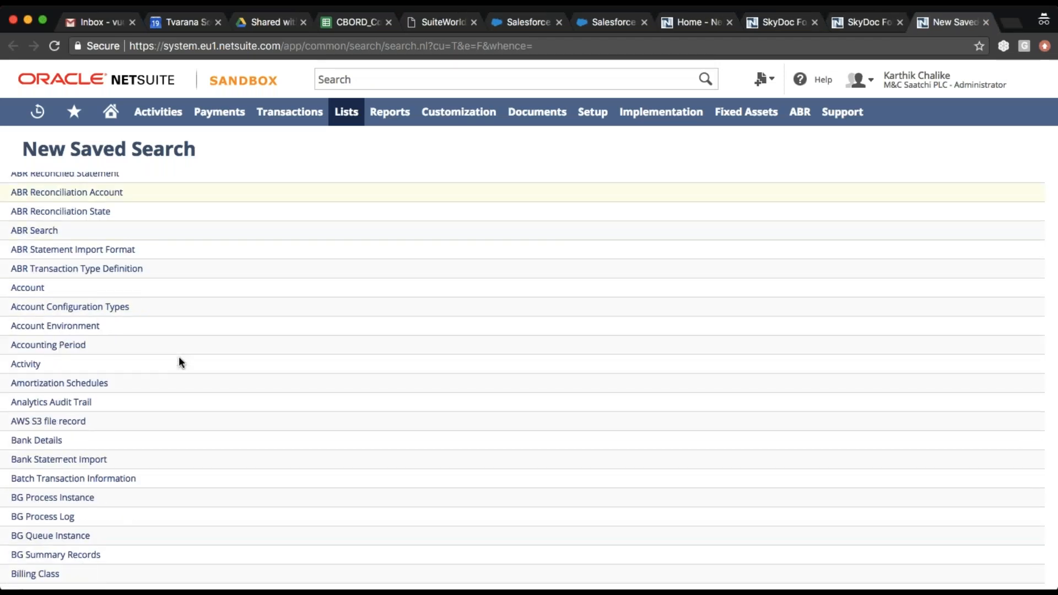
{"action": "scroll", "coordinate": [179, 358], "scroll_direction": "down", "scroll_amount": 12}
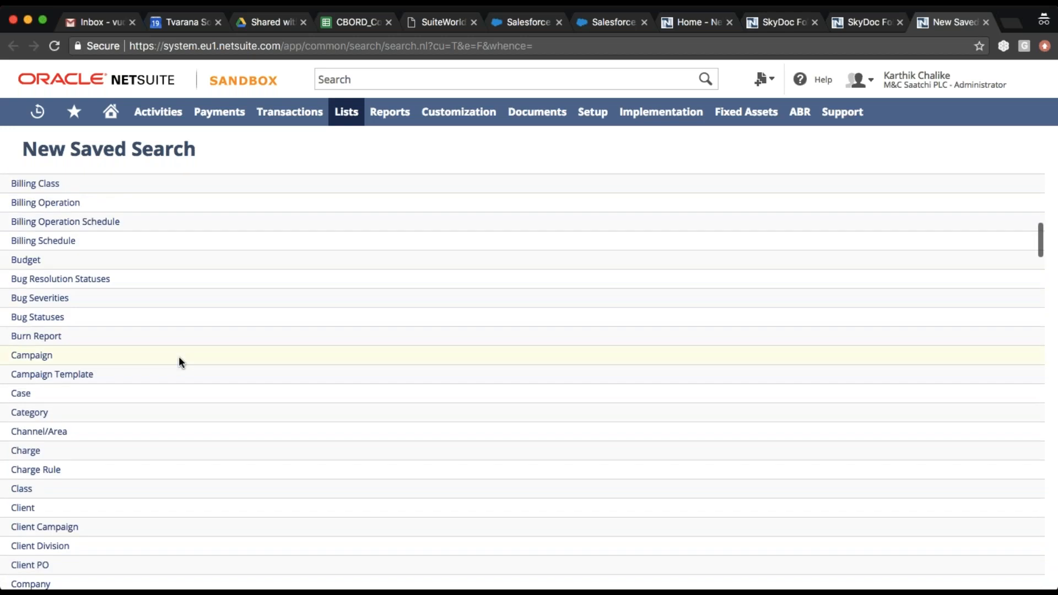
{"action": "scroll", "coordinate": [179, 356], "scroll_direction": "down", "scroll_amount": 10}
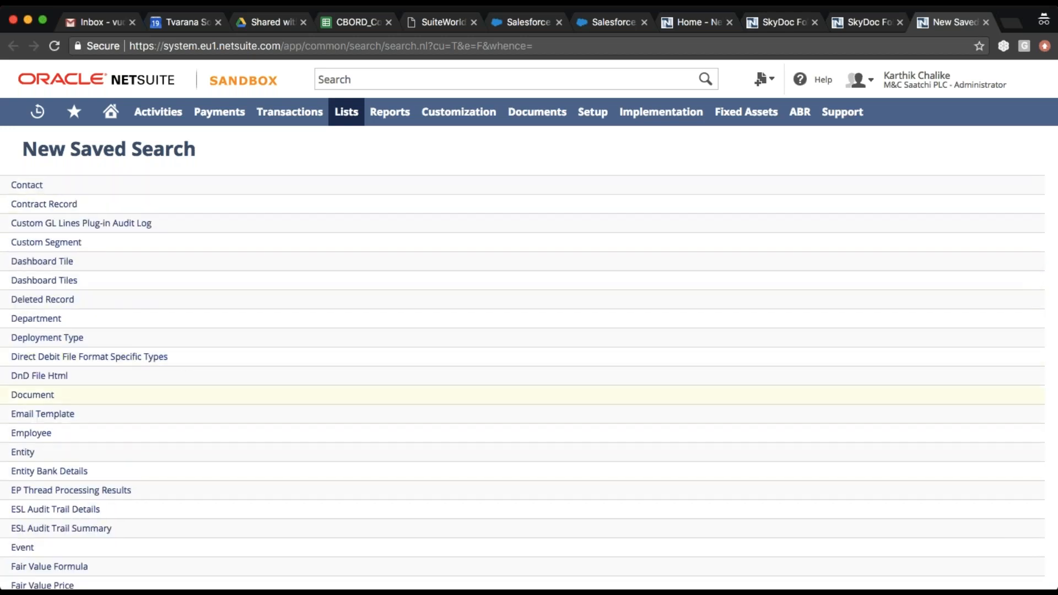
{"action": "left_click", "coordinate": [27, 438]}
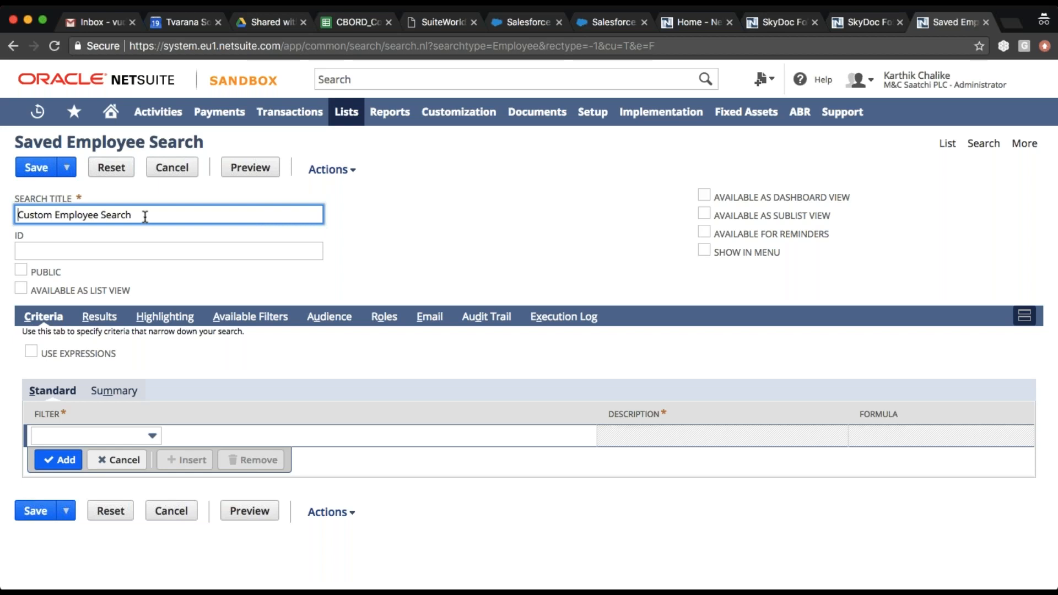
Step: Replace the default title of the employee search with "SkyDoc Test Access"
{"action": "left_click", "coordinate": [145, 217]}
{"action": "key", "text": "BackSpace"}
{"action": "key", "text": "BackSpace"}
{"action": "key", "text": "BackSpace"}
{"action": "key", "text": "BackSpace"}
{"action": "key", "text": "BackSpace"}
{"action": "key", "text": "BackSpace"}
{"action": "key", "text": "BackSpace"}
{"action": "key", "text": "BackSpace"}
{"action": "key", "text": "BackSpace"}
{"action": "key", "text": "BackSpace"}
{"action": "key", "text": "BackSpace"}
{"action": "key", "text": "BackSpace"}
{"action": "key", "text": "BackSpace"}
{"action": "key", "text": "BackSpace"}
{"action": "key", "text": "BackSpace"}
{"action": "key", "text": "BackSpace"}
{"action": "key", "text": "BackSpace"}
{"action": "key", "text": "BackSpace"}
{"action": "key", "text": "BackSpace"}
{"action": "key", "text": "BackSpace"}
{"action": "key", "text": "BackSpace"}
{"action": "key", "text": "BackSpace"}
{"action": "type", "text": "SkyDoc"}
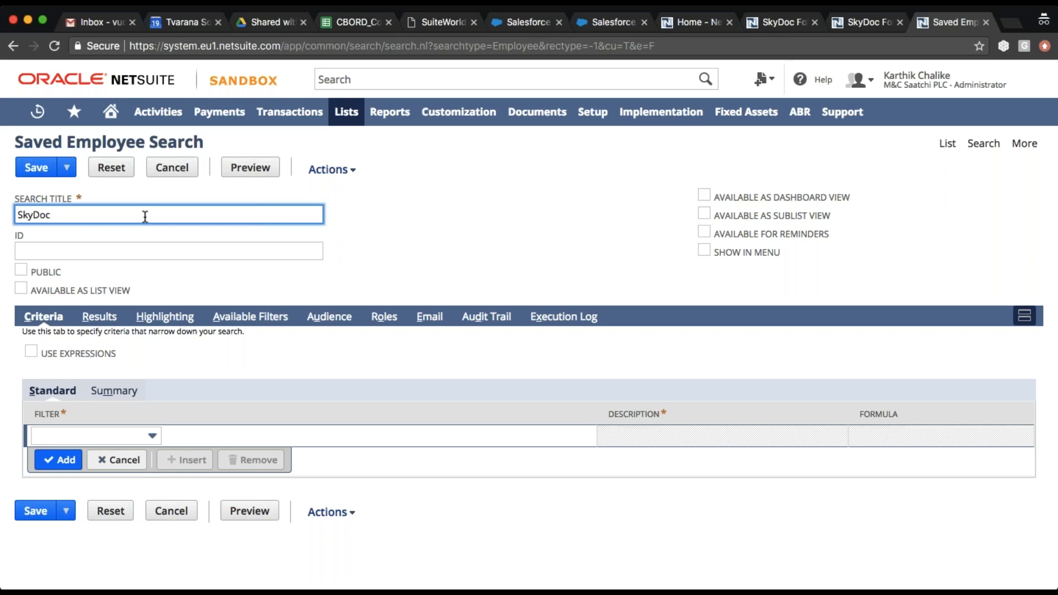
{"action": "type", "text": " Test Access"}
{"action": "left_click", "coordinate": [434, 242]}
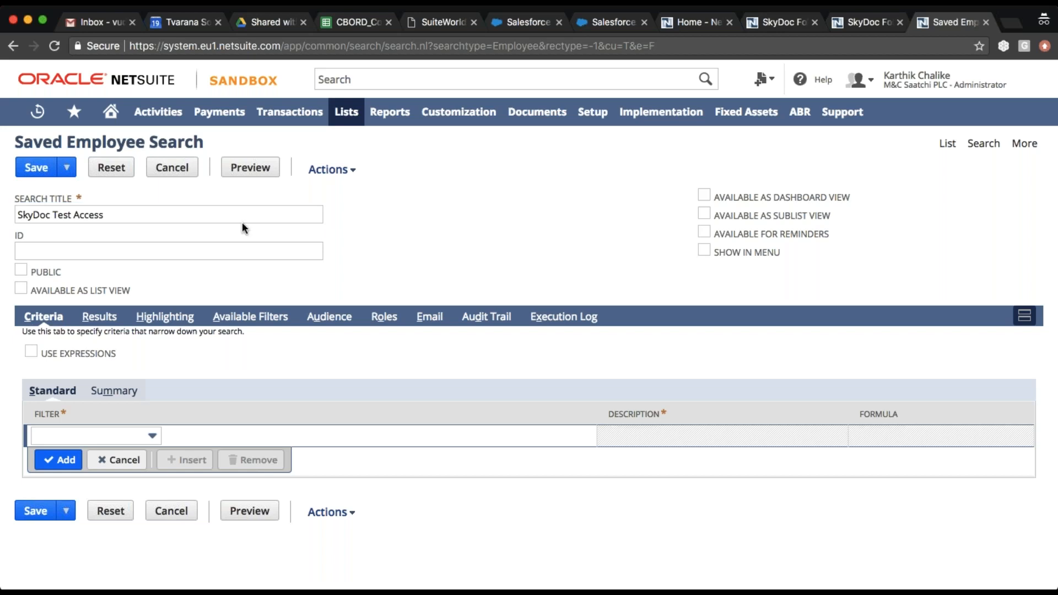
Step: Fill the search ID with the copied title, without spaces and with a prefix, as _TVR_SS_SkyDocTestAccess
{"action": "left_click", "coordinate": [146, 214]}
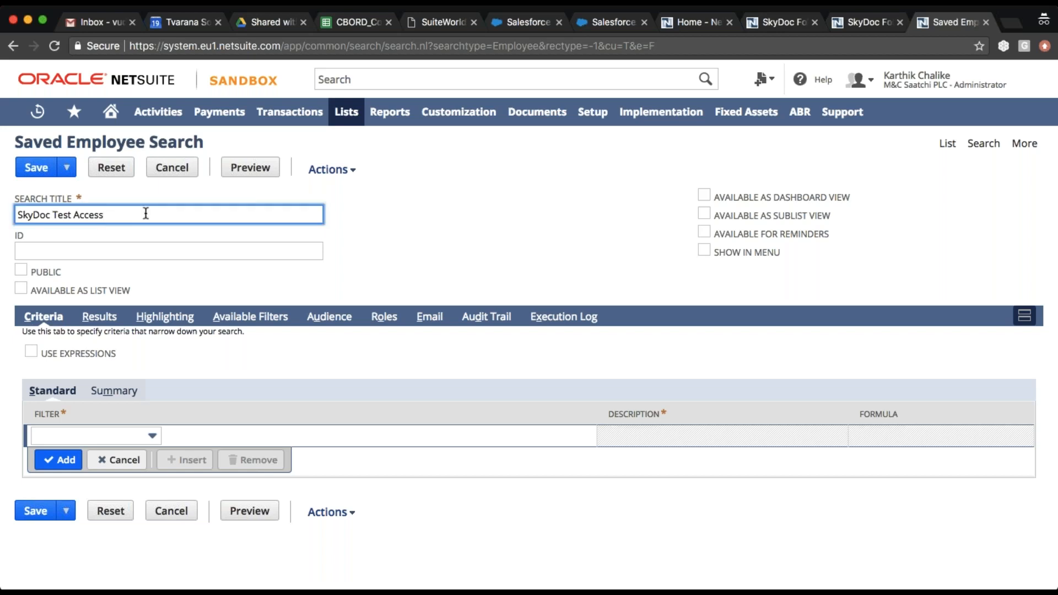
{"action": "triple_click", "coordinate": [146, 213]}
{"action": "key", "text": "super+c"}
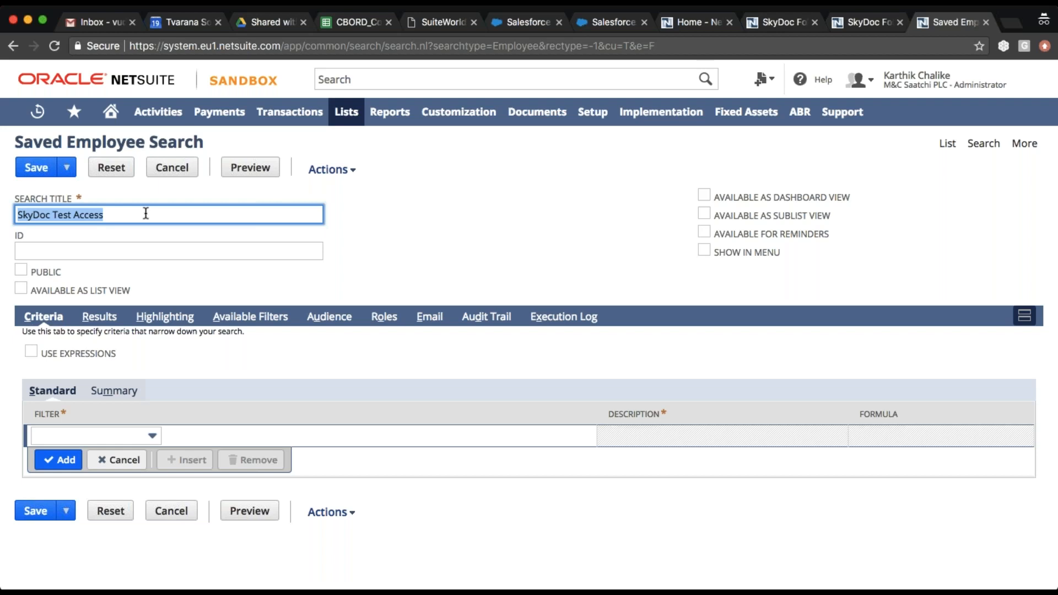
{"action": "left_click", "coordinate": [100, 251]}
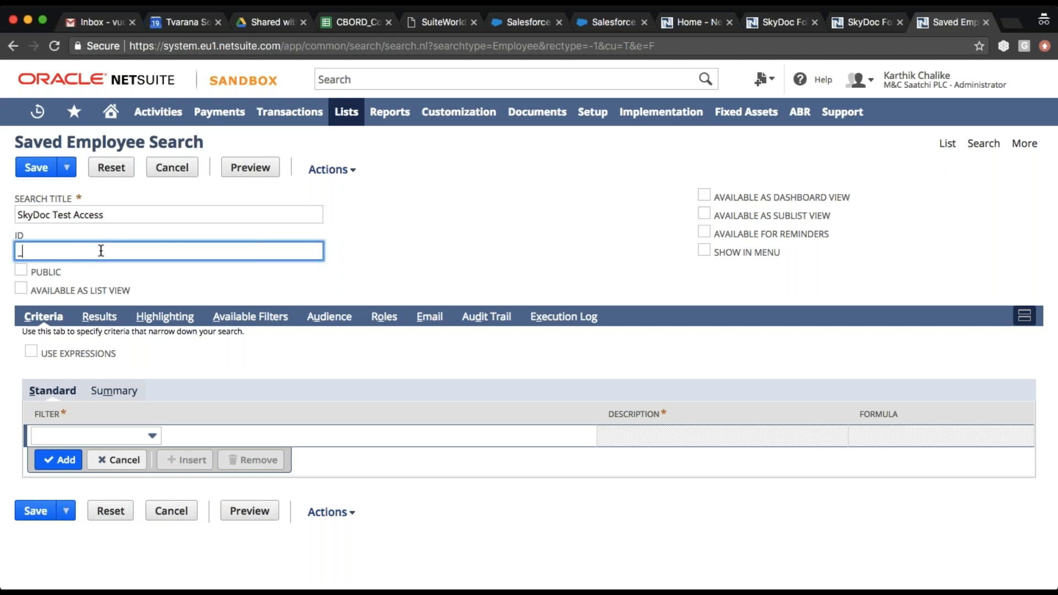
{"action": "type", "text": "_ss_"}
{"action": "key", "text": "super+v"}
{"action": "key", "text": "Left"}
{"action": "key", "text": "Left"}
{"action": "key", "text": "Left"}
{"action": "key", "text": "Left"}
{"action": "key", "text": "Left"}
{"action": "key", "text": "BackSpace"}
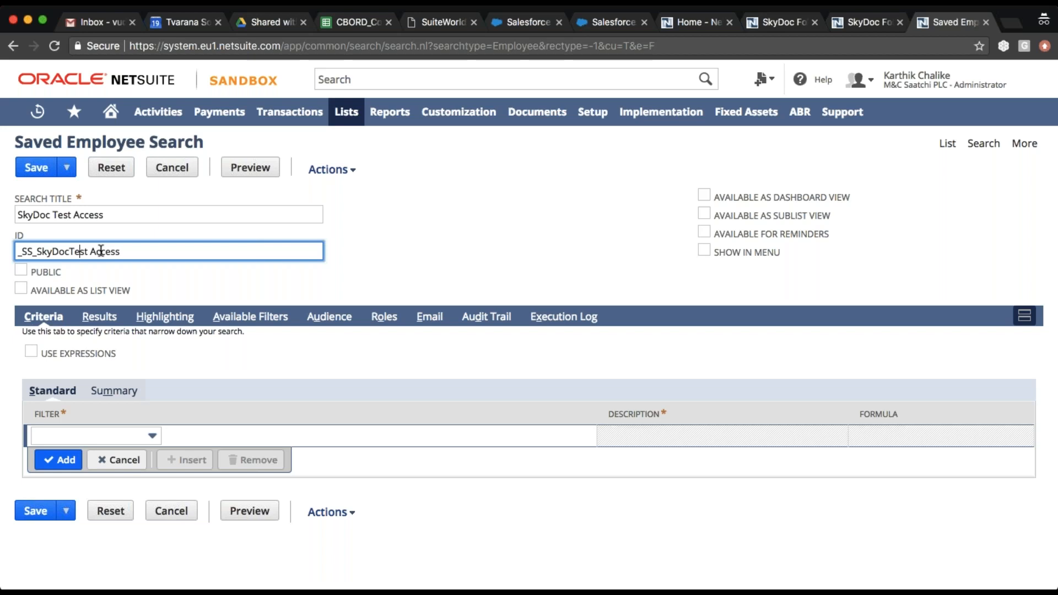
{"action": "key", "text": "Right"}
{"action": "key", "text": "Right"}
{"action": "key", "text": "Right"}
{"action": "key", "text": "BackSpace"}
{"action": "key", "text": "Left"}
{"action": "key", "text": "Left"}
{"action": "key", "text": "Left"}
{"action": "key", "text": "Left"}
{"action": "type", "text": "TVR_"}
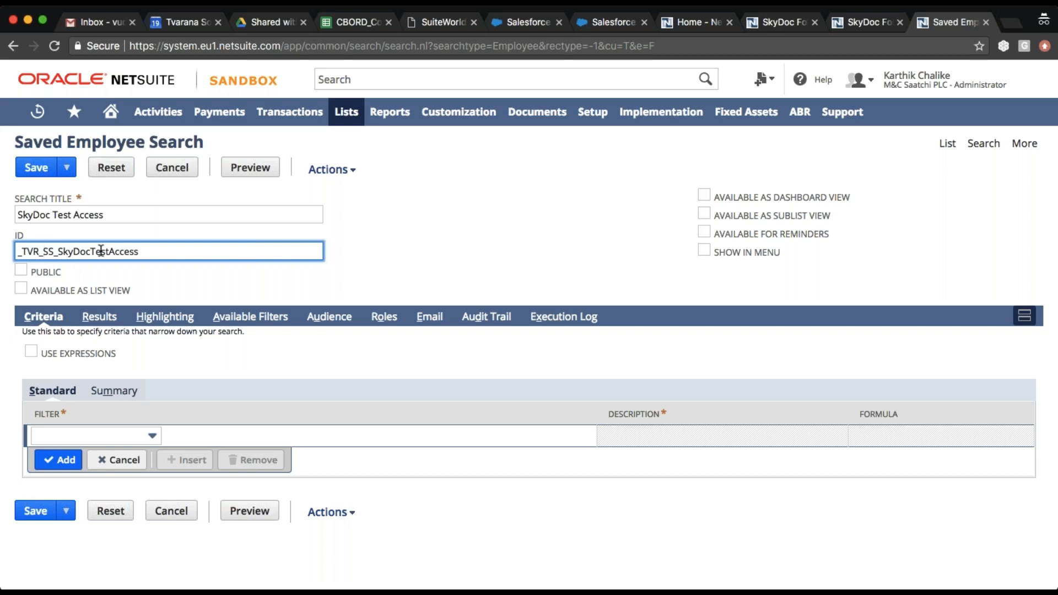
Step: Rewrite the search ID in lowercase as _tvr_ss_skydoctestaccess and make the saved search public
{"action": "key", "text": "BackSpace"}
{"action": "key", "text": "BackSpace"}
{"action": "key", "text": "BackSpace"}
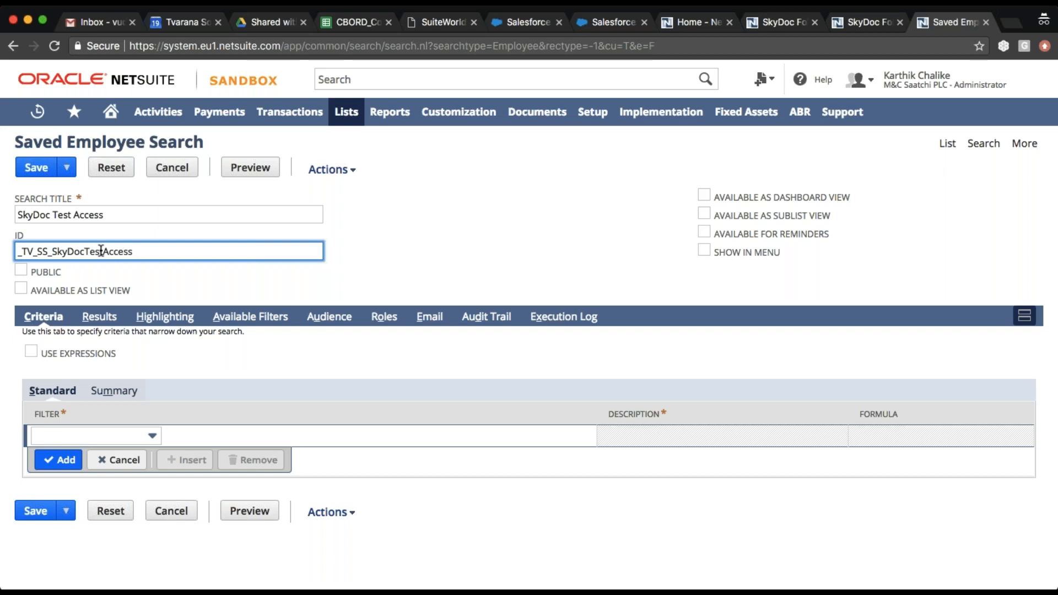
{"action": "type", "text": "tvr"}
{"action": "key", "text": "Right"}
{"action": "key", "text": "Right"}
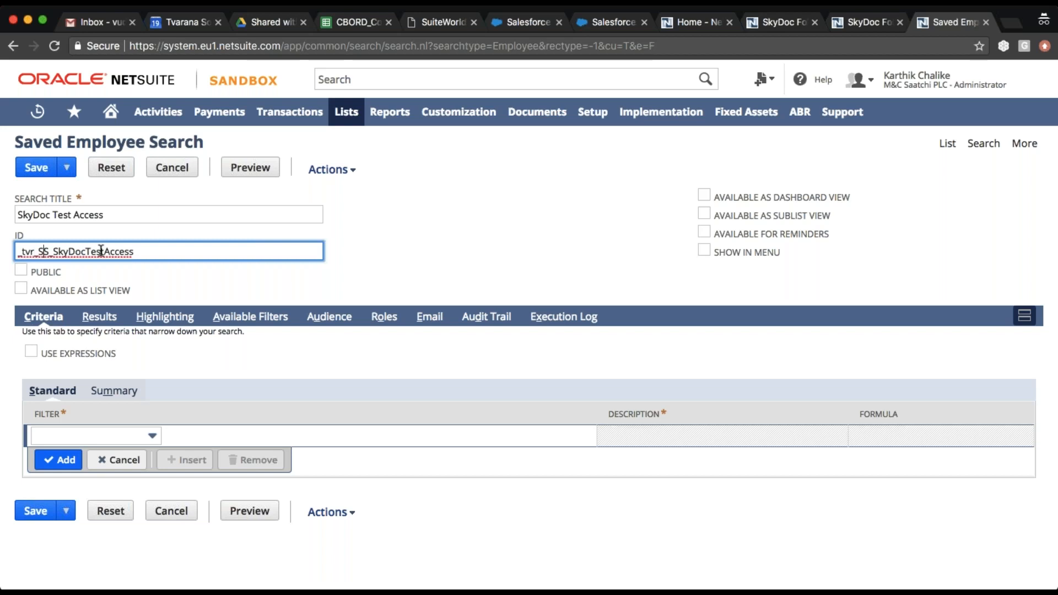
{"action": "key", "text": "BackSpace"}
{"action": "key", "text": "BackSpace"}
{"action": "type", "text": "ss"}
{"action": "key", "text": "Right"}
{"action": "key", "text": "Right"}
{"action": "key", "text": "Right"}
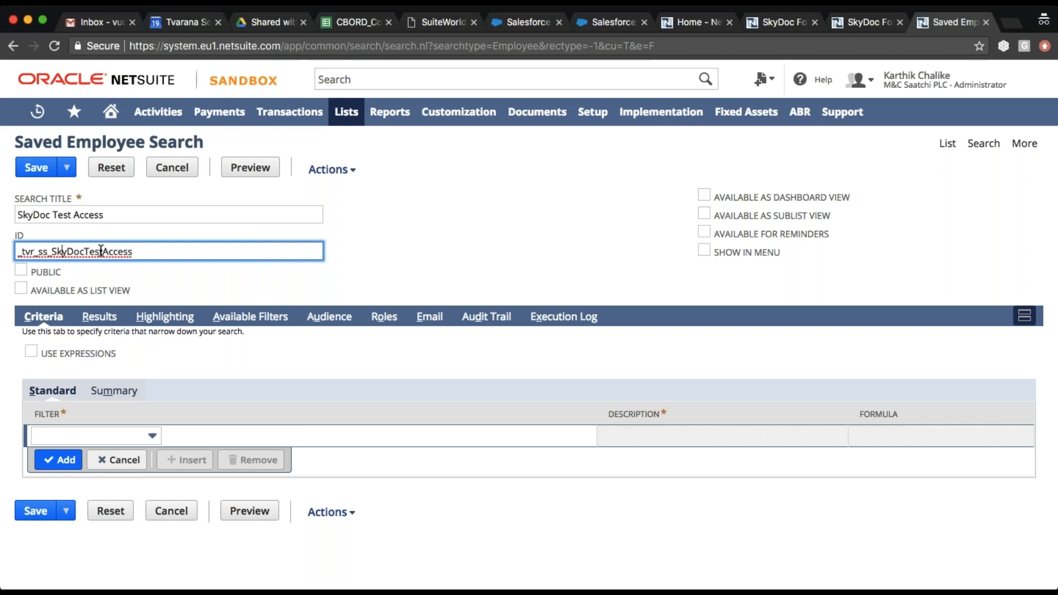
{"action": "key", "text": "BackSpace"}
{"action": "type", "text": "s"}
{"action": "key", "text": "Right"}
{"action": "key", "text": "Right"}
{"action": "key", "text": "Right"}
{"action": "key", "text": "BackSpace"}
{"action": "type", "text": "d"}
{"action": "key", "text": "Right"}
{"action": "key", "text": "Right"}
{"action": "key", "text": "Right"}
{"action": "key", "text": "BackSpace"}
{"action": "type", "text": "t"}
{"action": "key", "text": "Right"}
{"action": "key", "text": "BackSpace"}
{"action": "type", "text": "a"}
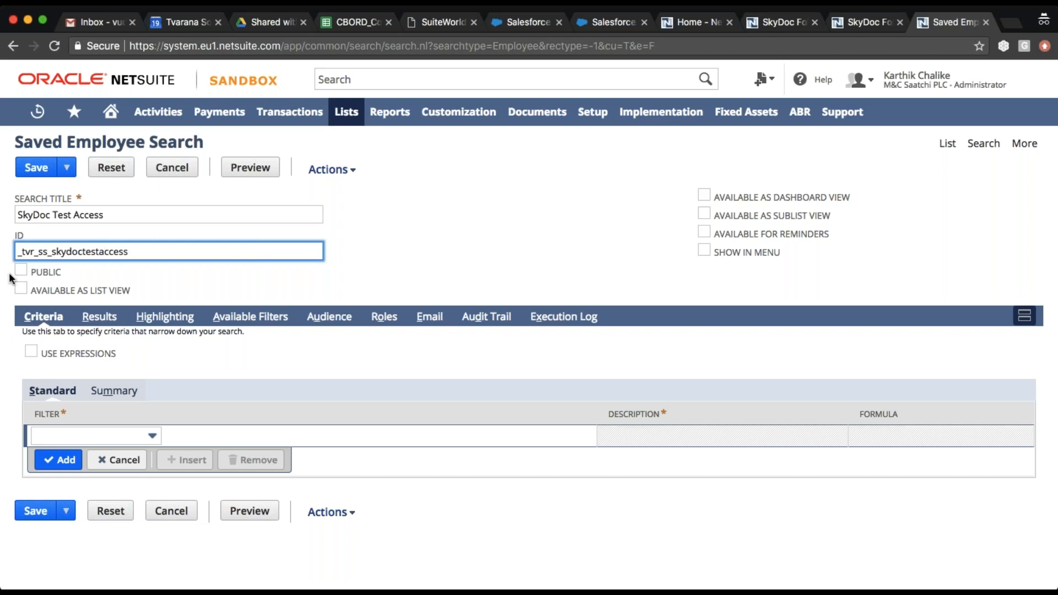
{"action": "left_click", "coordinate": [21, 271]}
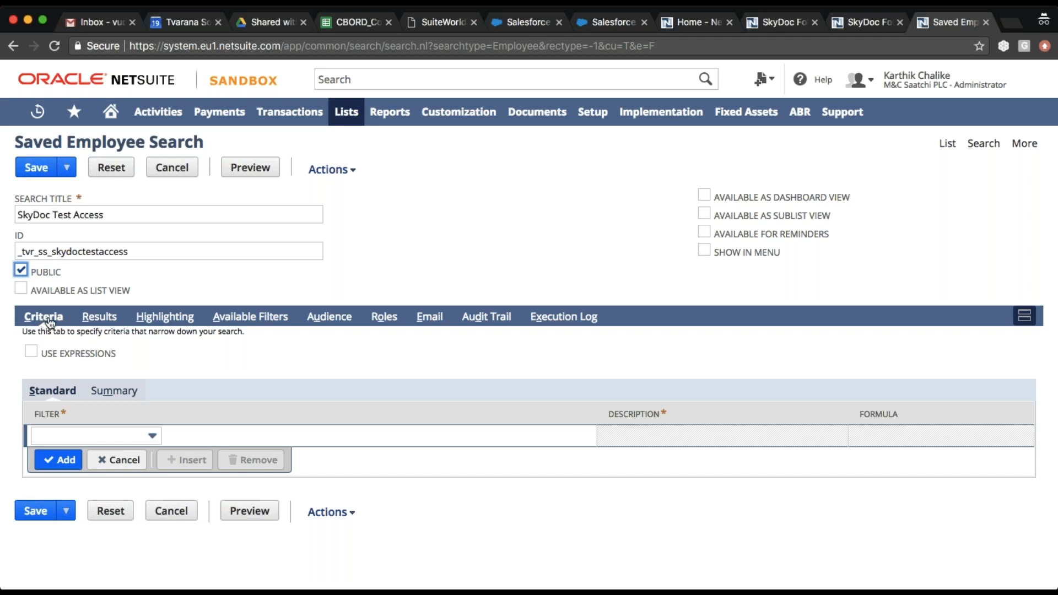
Step: Add Subsidiary as a standard criteria filter of the employee search
{"action": "left_click", "coordinate": [153, 437]}
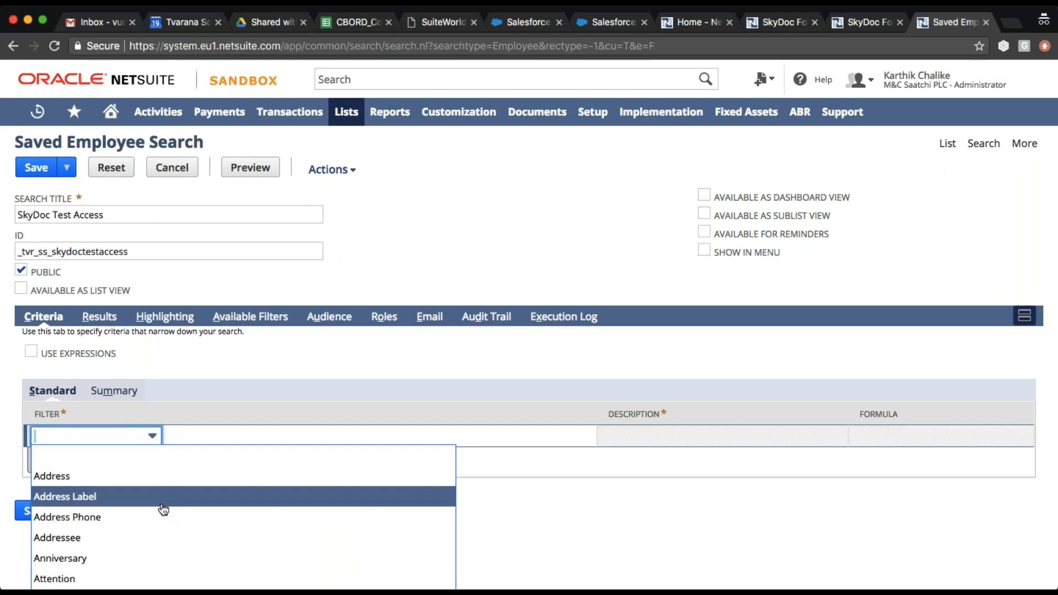
{"action": "scroll", "coordinate": [163, 508], "scroll_direction": "down", "scroll_amount": 1}
{"action": "scroll", "coordinate": [163, 510], "scroll_direction": "down", "scroll_amount": 4}
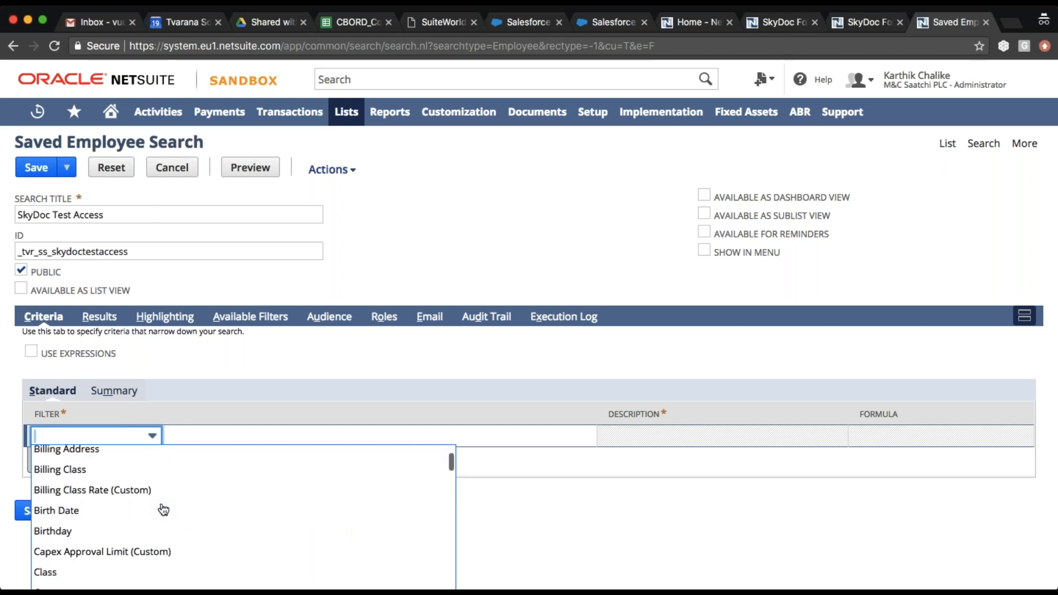
{"action": "type", "text": "su"}
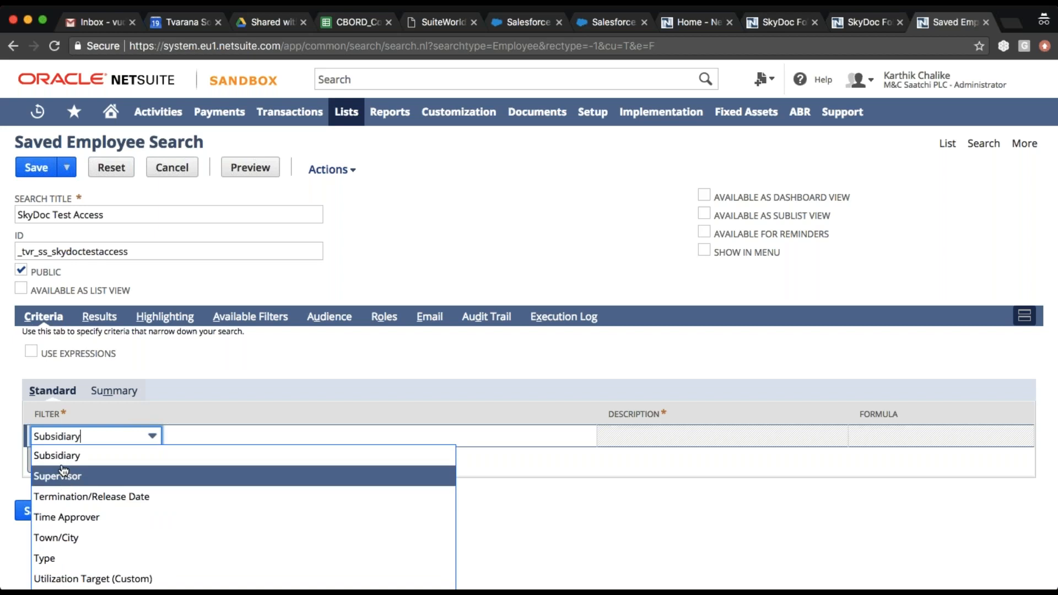
{"action": "left_click", "coordinate": [65, 460]}
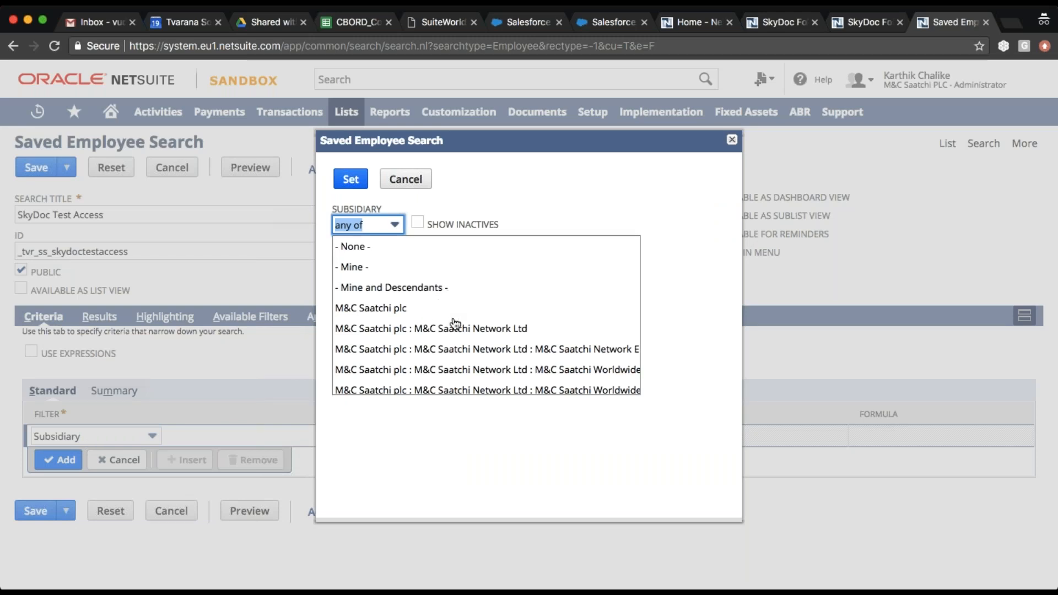
Step: Limit the Subsidiary filter to LIDA Ltd under M&C Saatchi Worldwide Ltd, and save and run the search
{"action": "scroll", "coordinate": [455, 323], "scroll_direction": "down", "scroll_amount": 3}
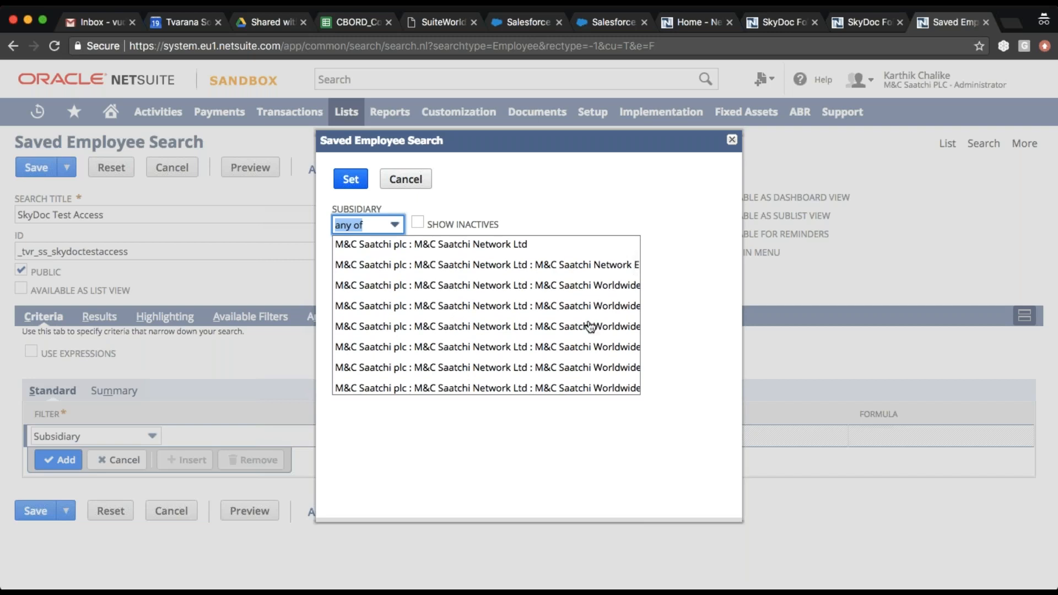
{"action": "scroll", "coordinate": [590, 326], "scroll_direction": "right", "scroll_amount": 5}
{"action": "scroll", "coordinate": [595, 327], "scroll_direction": "left", "scroll_amount": 5}
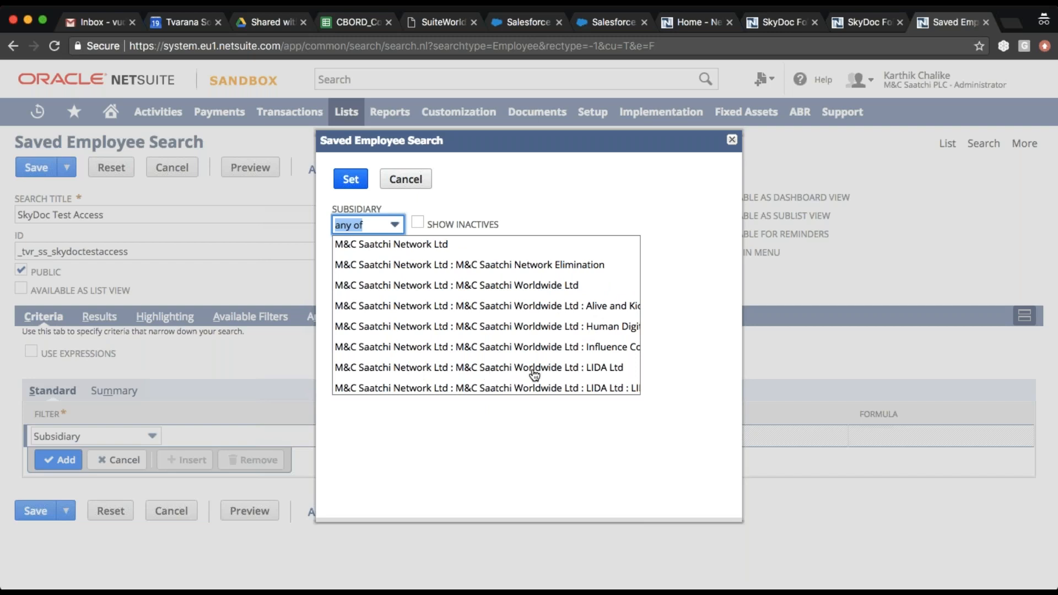
{"action": "scroll", "coordinate": [576, 374], "scroll_direction": "right", "scroll_amount": 2}
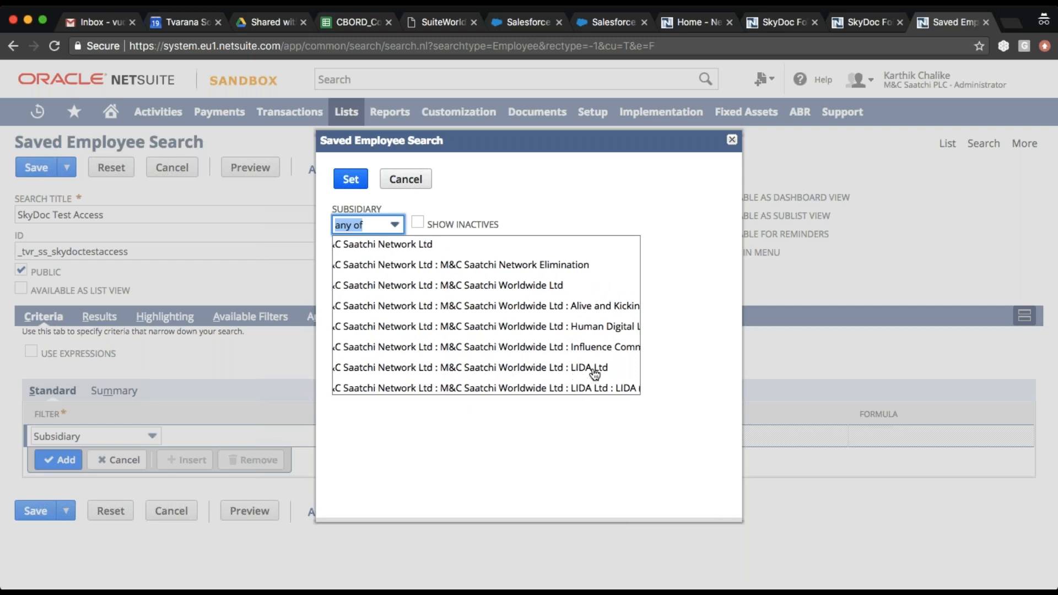
{"action": "left_click", "coordinate": [595, 368]}
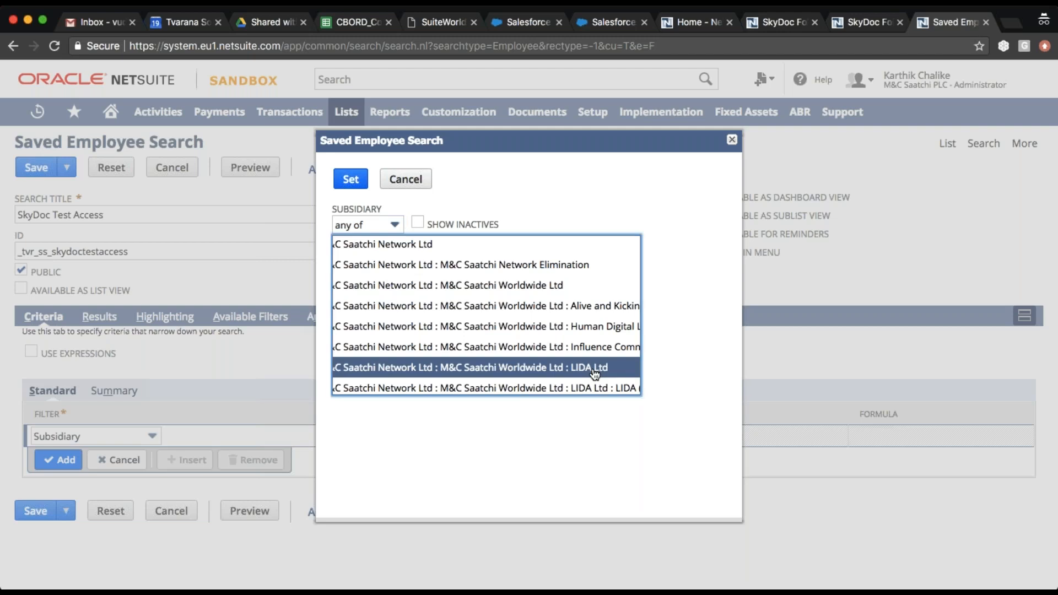
{"action": "left_click", "coordinate": [358, 181]}
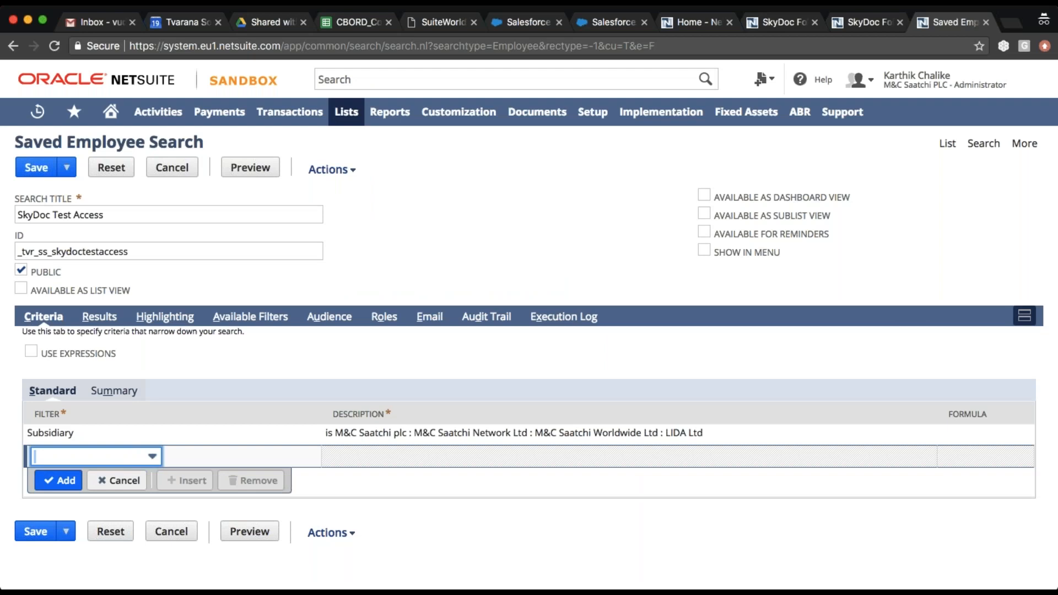
{"action": "mouse_move", "coordinate": [70, 173]}
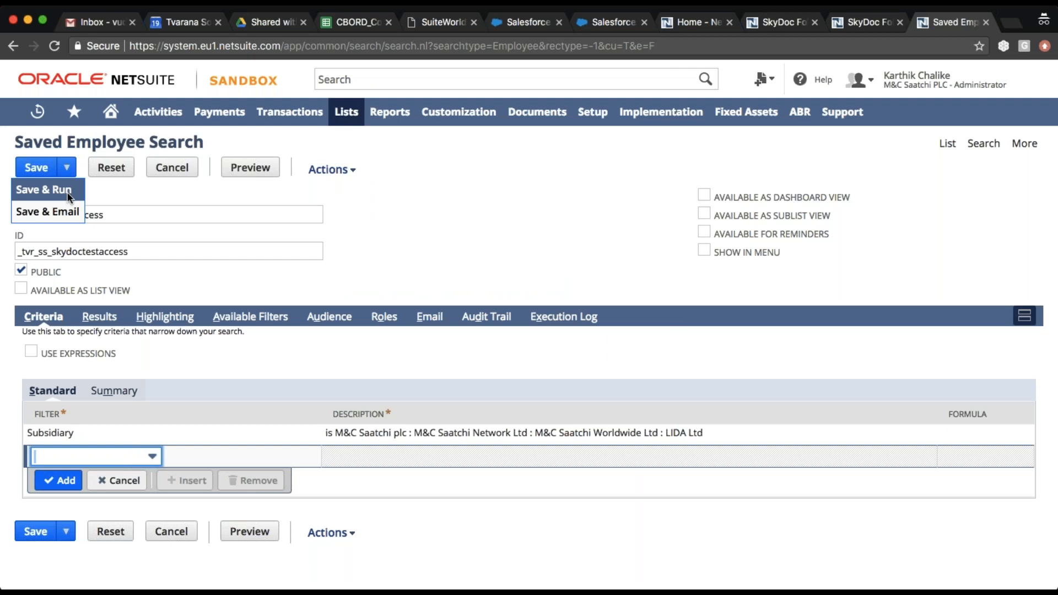
{"action": "left_click", "coordinate": [69, 191]}
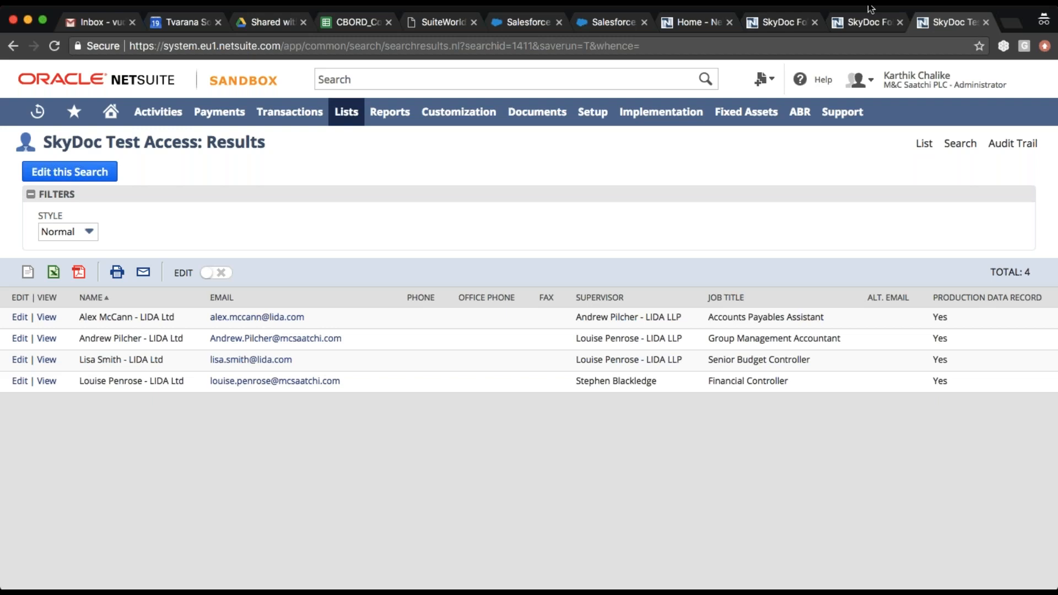
Step: In the SkyDoc Test folder record, find "SkyDoc" searches and choose SkyDoc Test Access as the Saved Search Employee Access
{"action": "left_click", "coordinate": [871, 23]}
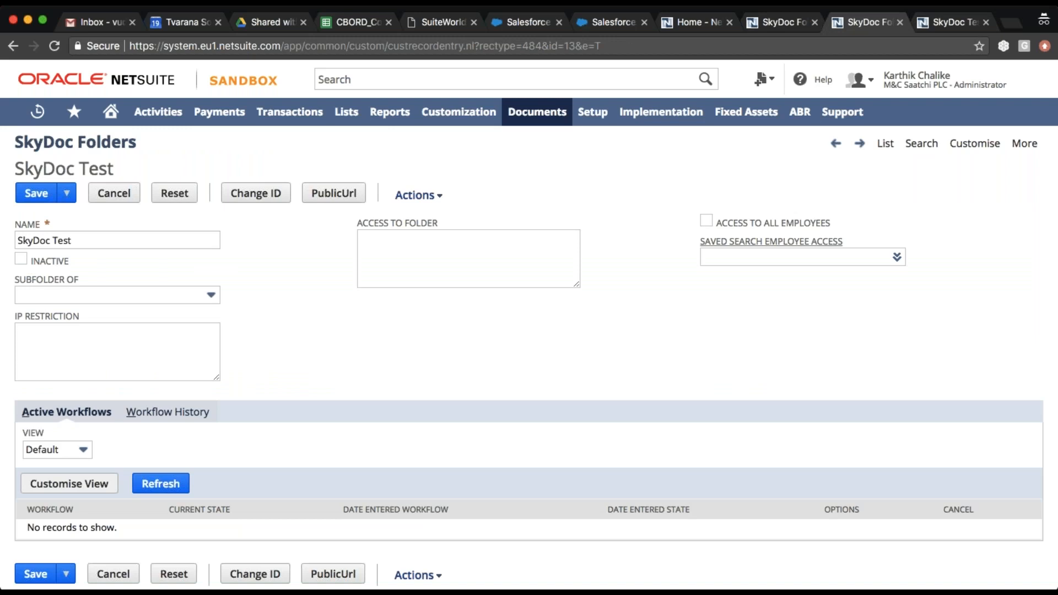
{"action": "left_click", "coordinate": [897, 259]}
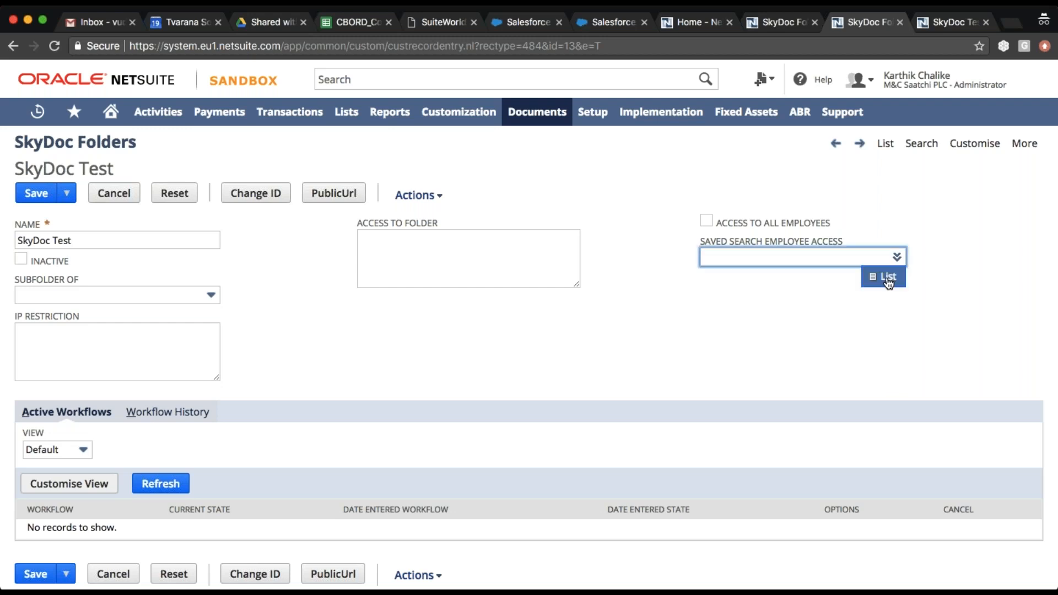
{"action": "left_click", "coordinate": [887, 278]}
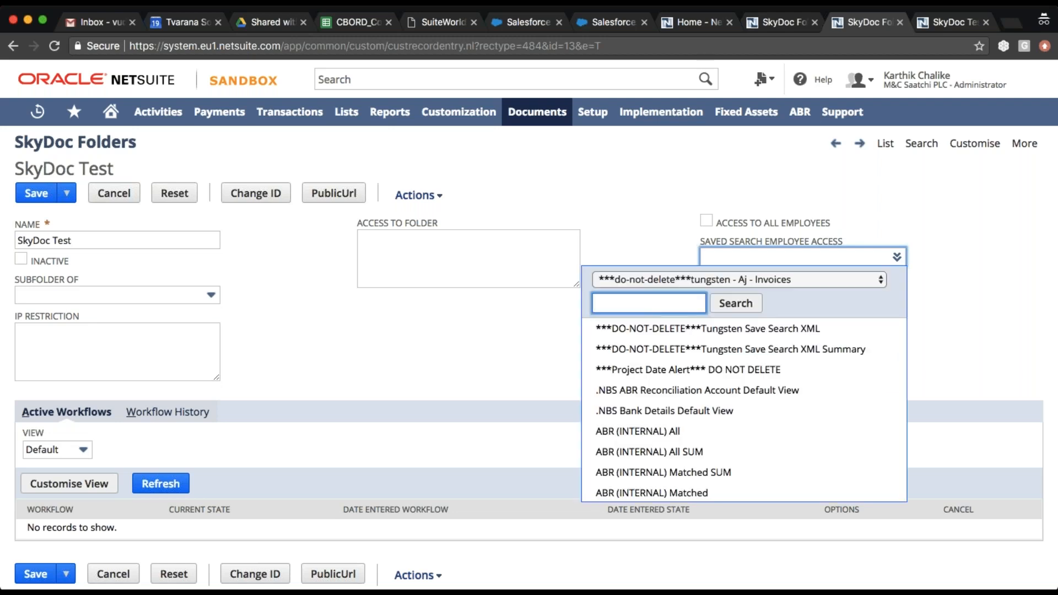
{"action": "type", "text": "SkyDoc"}
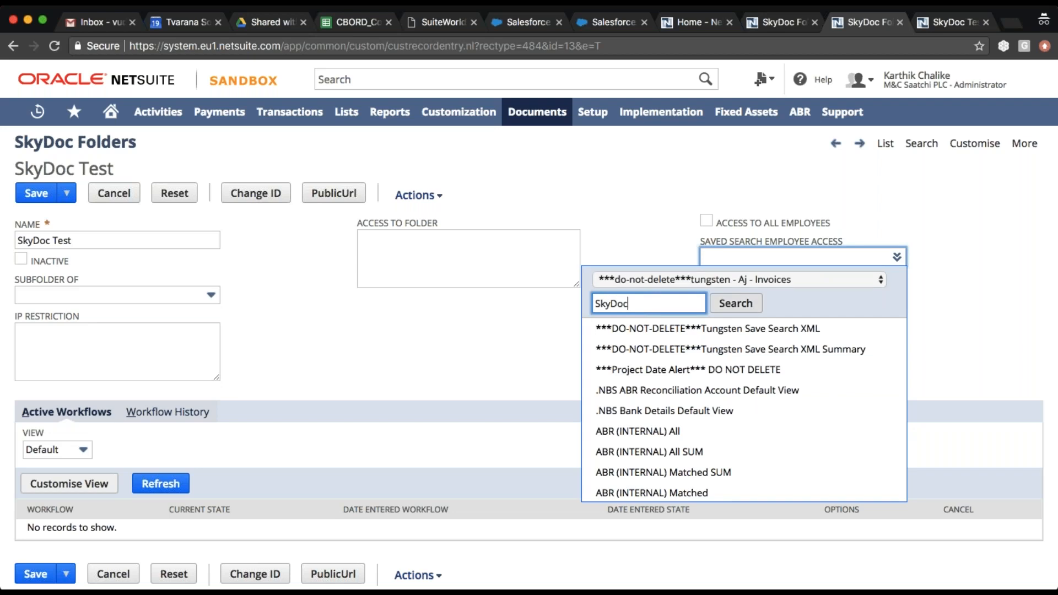
{"action": "left_click", "coordinate": [737, 303]}
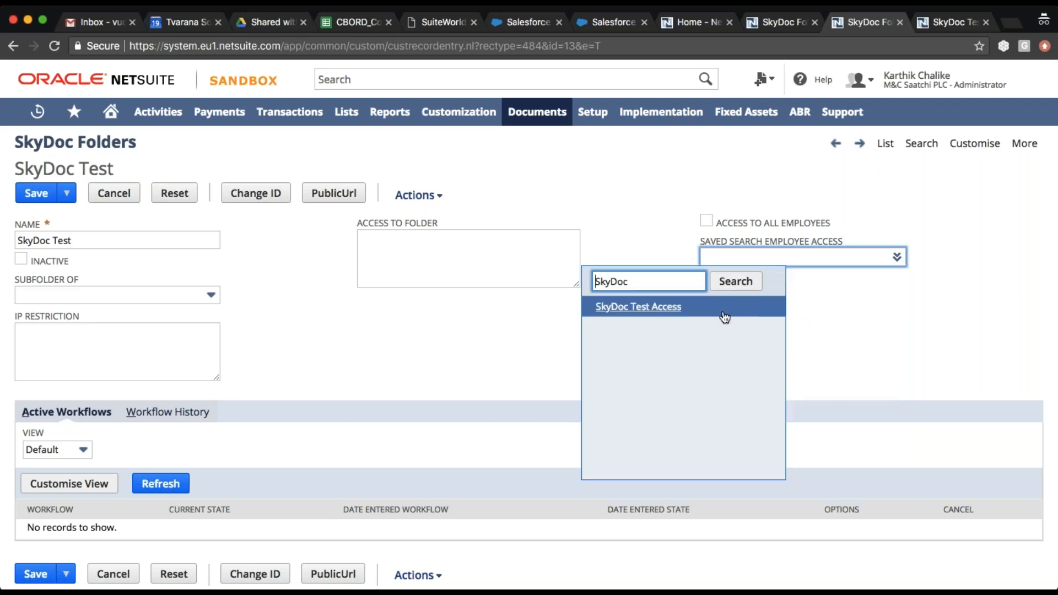
{"action": "left_click", "coordinate": [626, 308]}
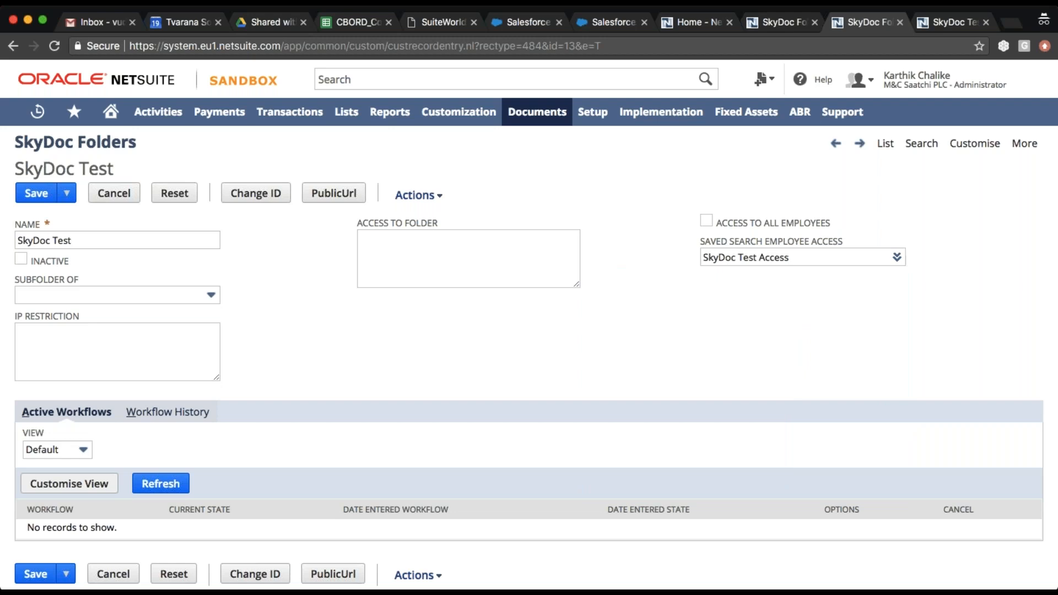
Step: Save the SkyDoc Test folder and compare its Access to Folder employees with the saved search results
{"action": "left_click", "coordinate": [38, 199]}
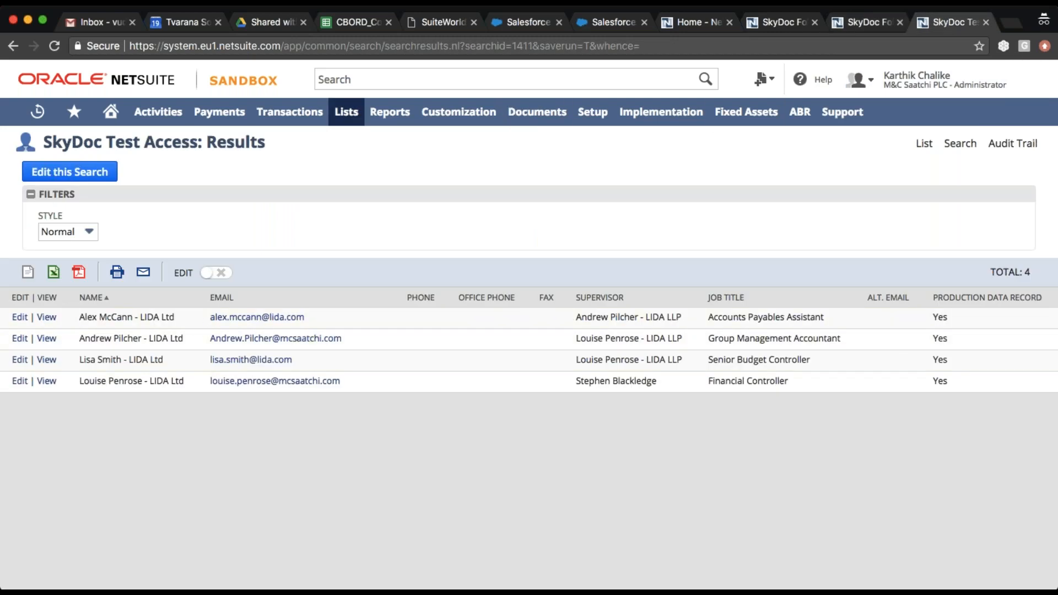
{"action": "left_click", "coordinate": [868, 21]}
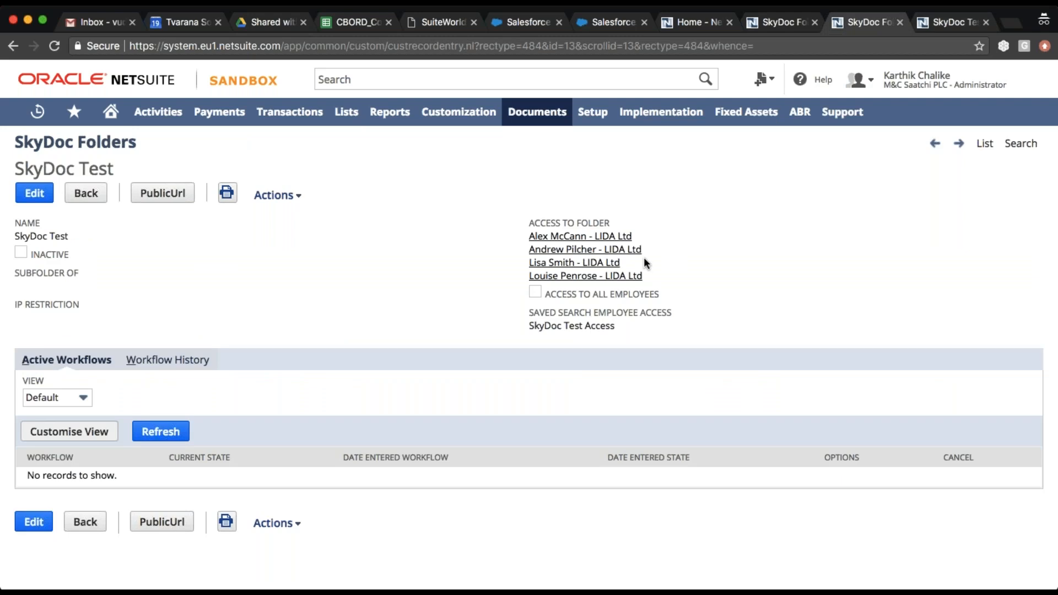